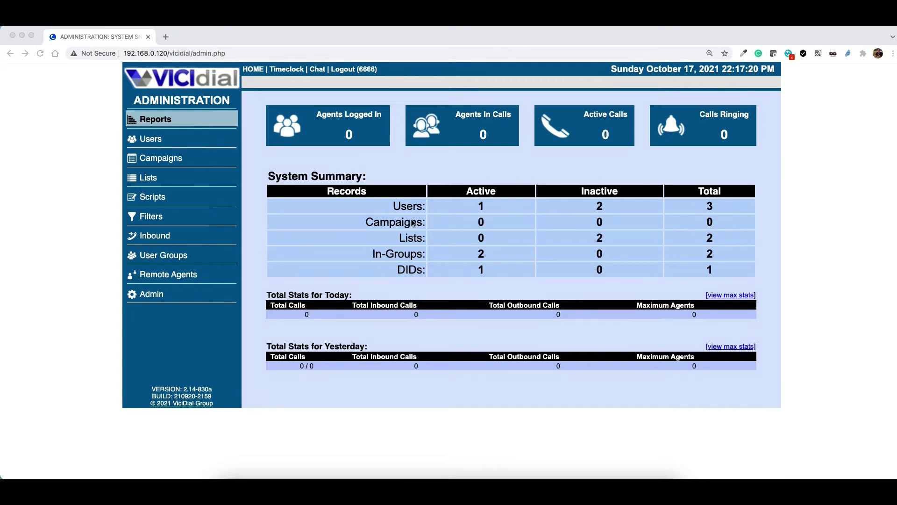
# Go through Admin and Carriers to open the demo carrier's modify record
pyautogui.click(153, 295)
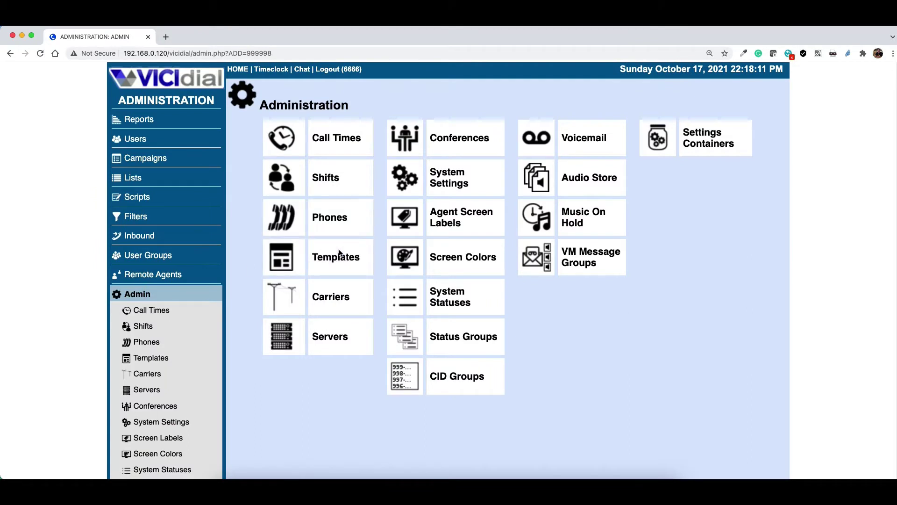
pyautogui.click(334, 299)
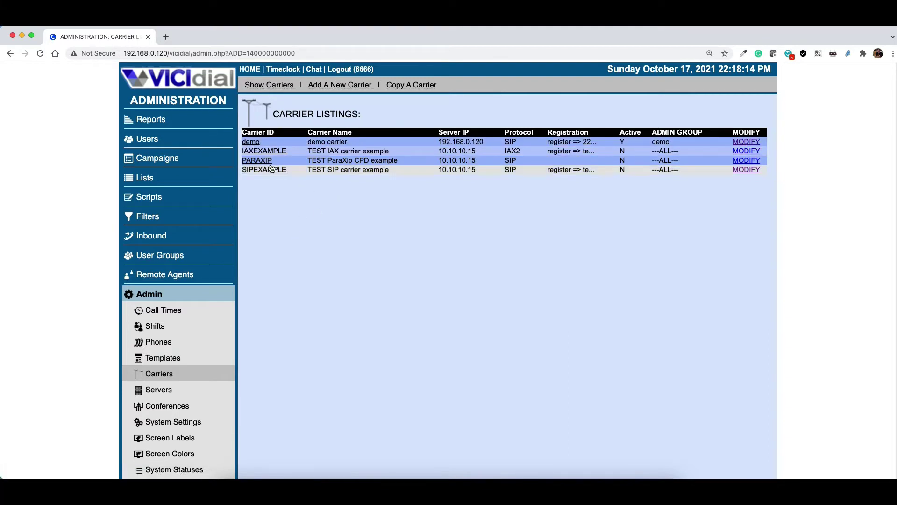
pyautogui.click(254, 142)
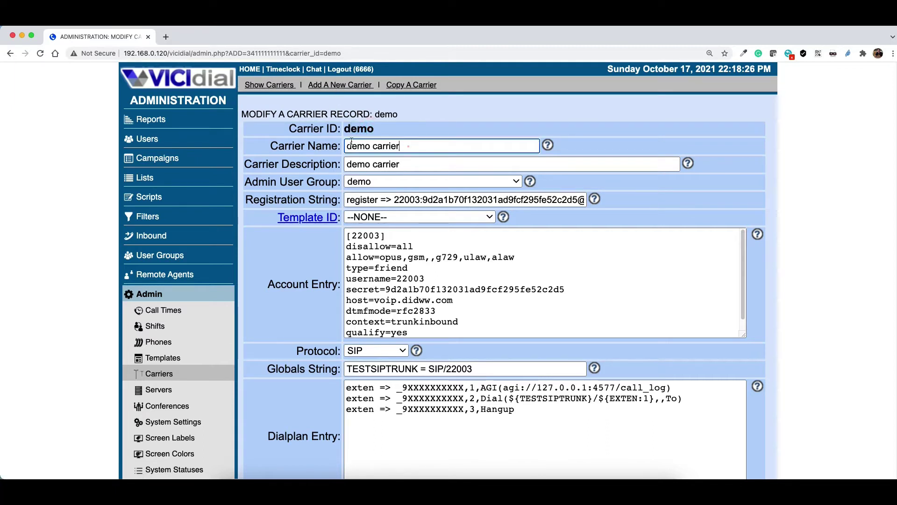
pyautogui.moveTo(409, 146); pyautogui.dragTo(348, 146)
pyautogui.moveTo(420, 165); pyautogui.dragTo(340, 167)
pyautogui.click(397, 180)
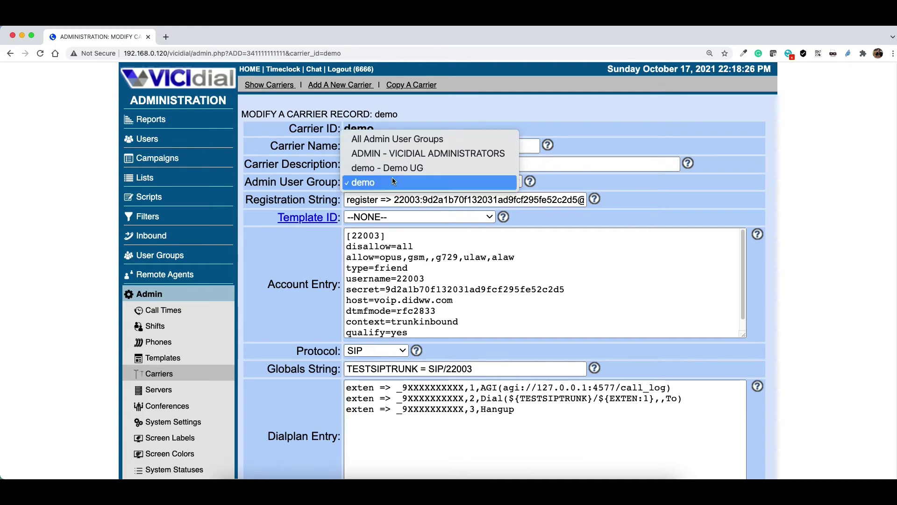
pyautogui.click(381, 181)
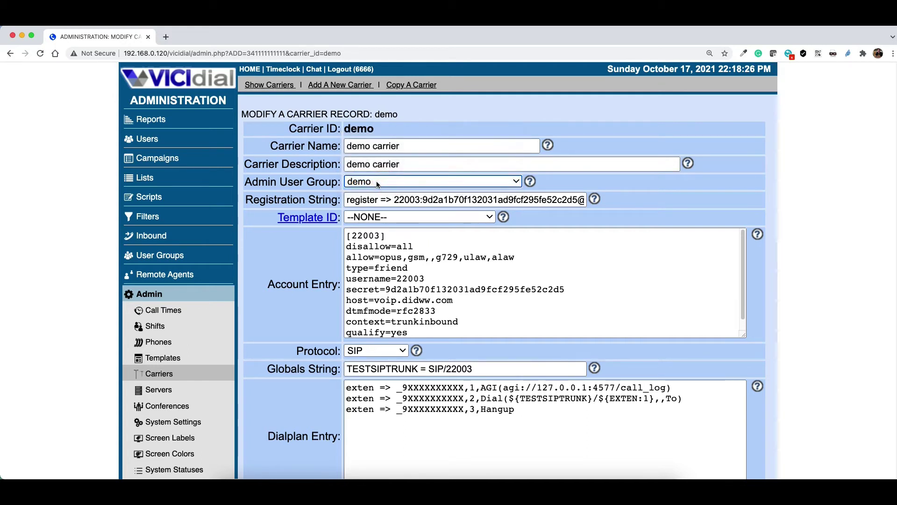
pyautogui.moveTo(380, 199); pyautogui.dragTo(337, 200)
pyautogui.moveTo(394, 200); pyautogui.dragTo(501, 200)
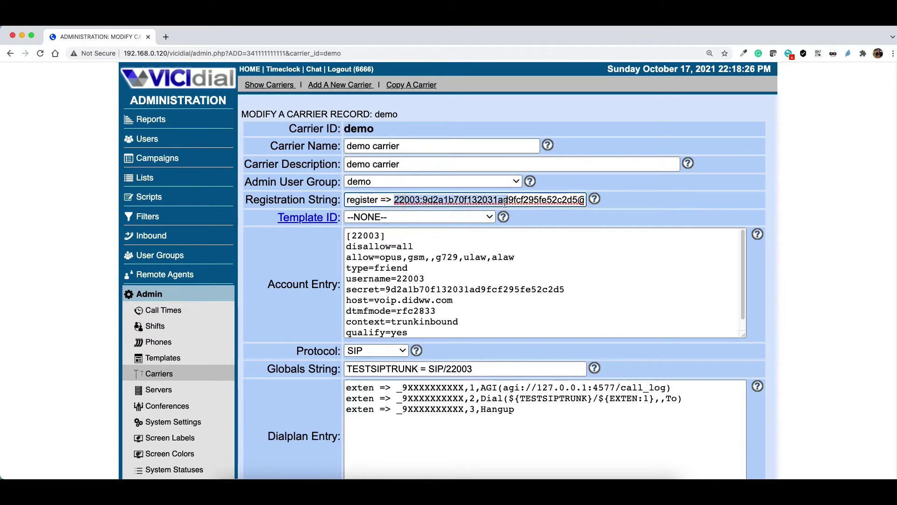
pyautogui.moveTo(392, 200); pyautogui.dragTo(421, 200)
pyautogui.click(378, 201)
pyautogui.click(405, 200)
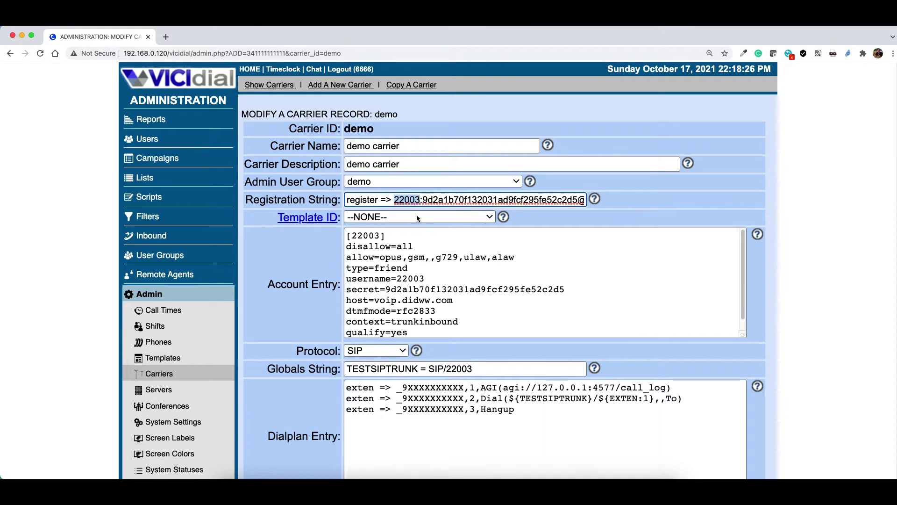
pyautogui.click(420, 199)
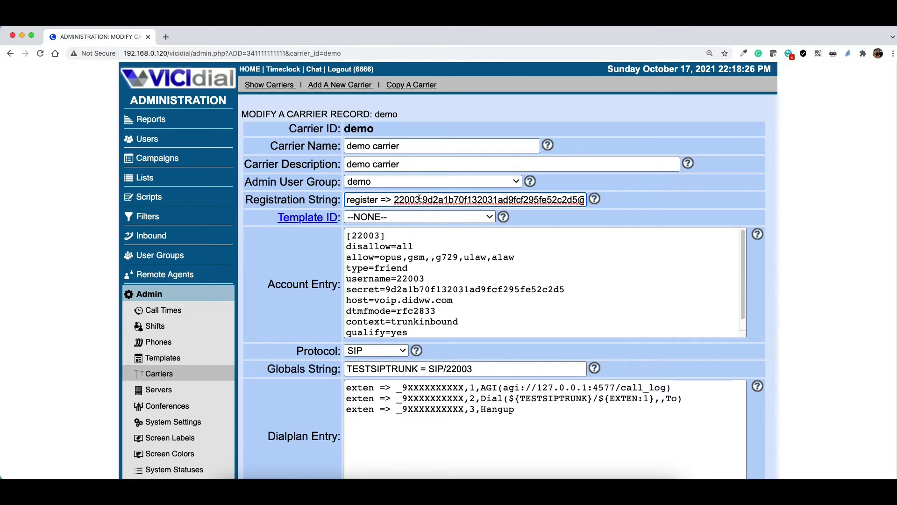
pyautogui.moveTo(420, 199); pyautogui.dragTo(395, 200)
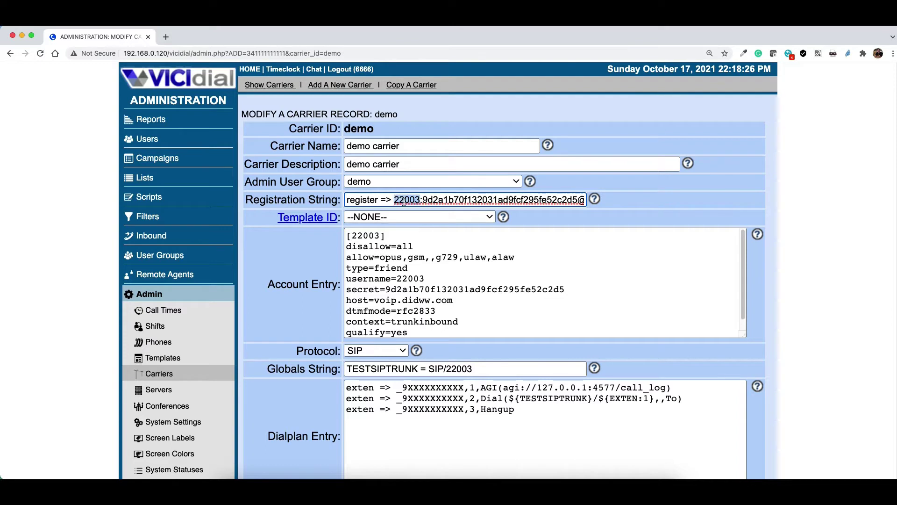
pyautogui.click(423, 200)
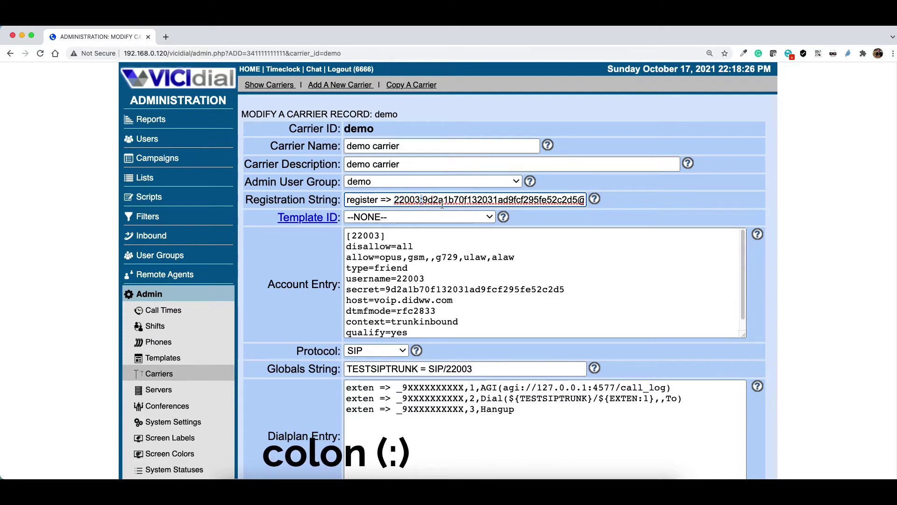
pyautogui.moveTo(423, 200); pyautogui.dragTo(514, 199)
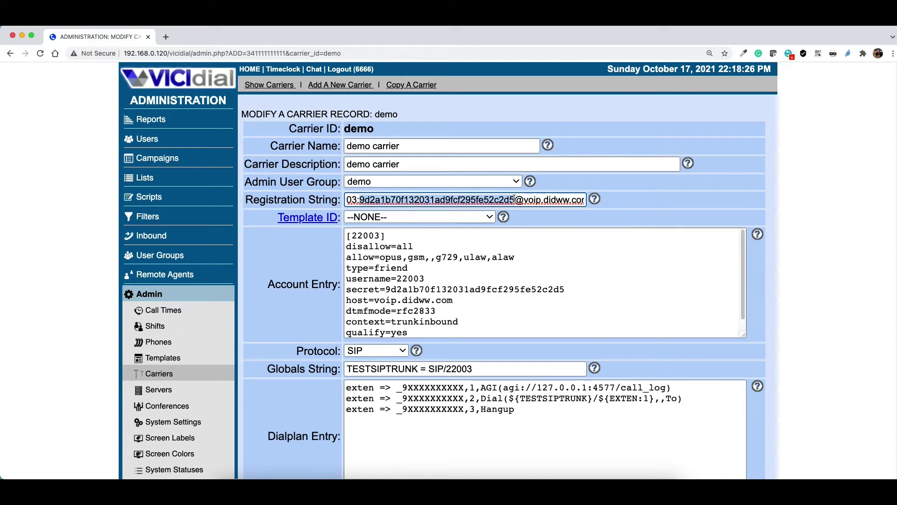
pyautogui.click(366, 199)
pyautogui.press('Home')
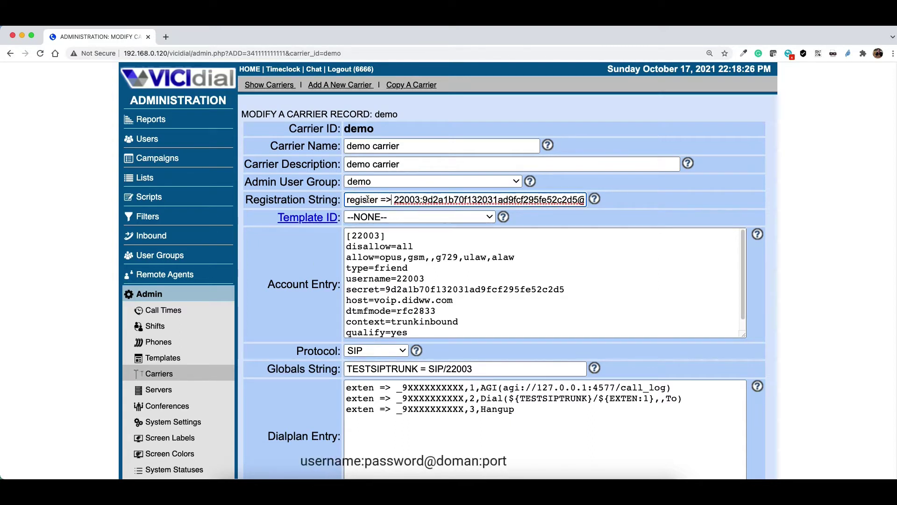
pyautogui.keyDown('shift'); pyautogui.click(391, 200); pyautogui.keyUp('shift')
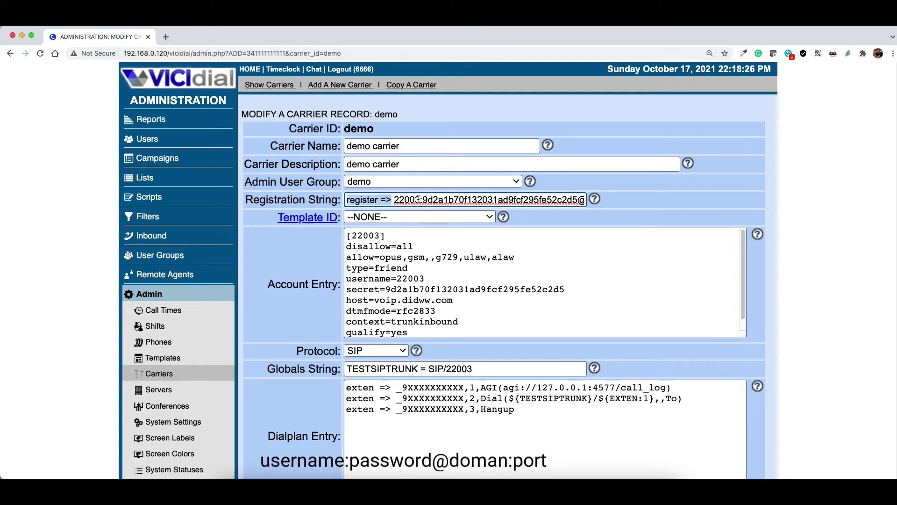
pyautogui.moveTo(421, 200); pyautogui.dragTo(393, 200)
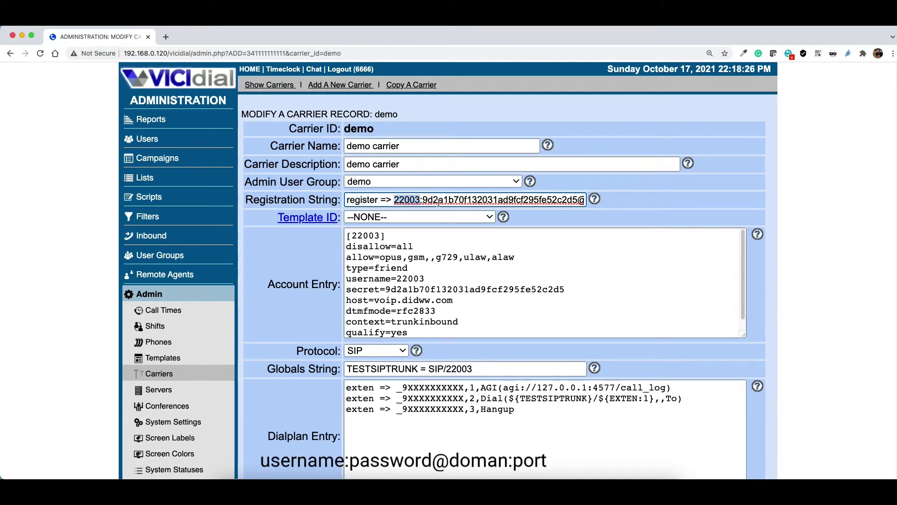
pyautogui.click(422, 199)
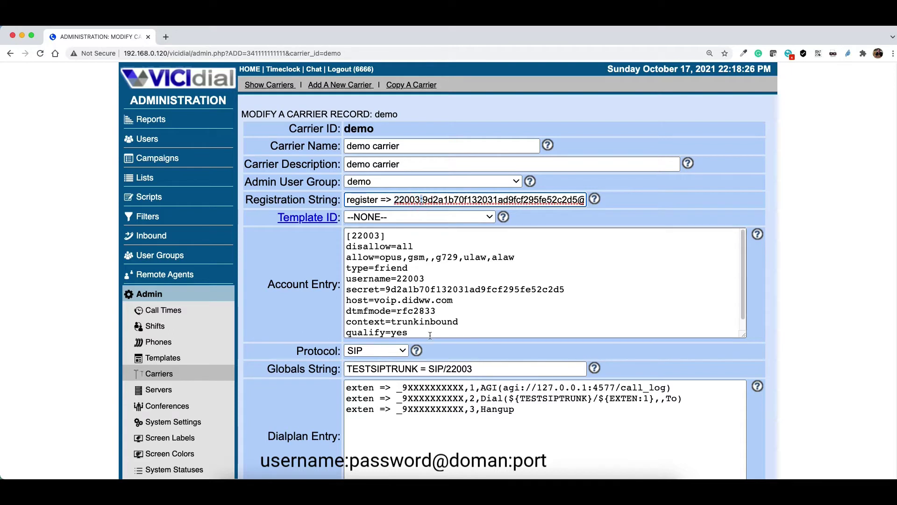
pyautogui.moveTo(422, 200); pyautogui.dragTo(543, 200)
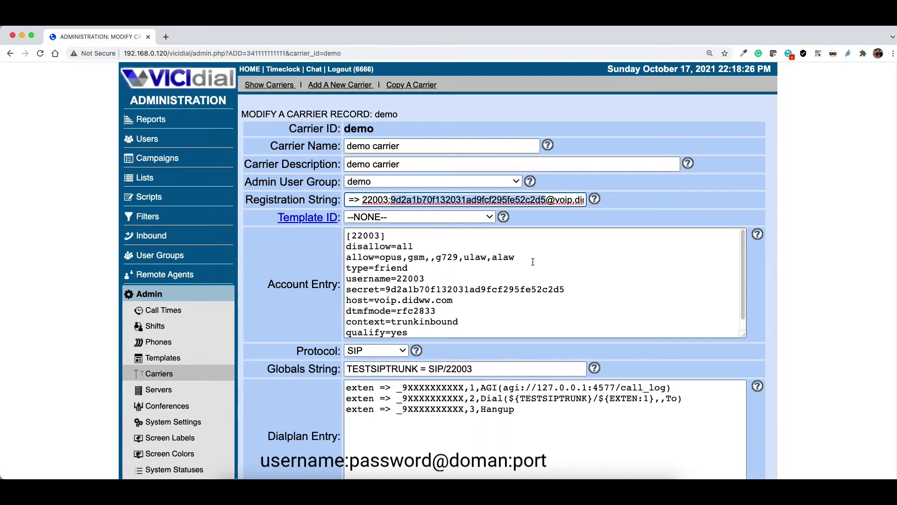
pyautogui.click(546, 200)
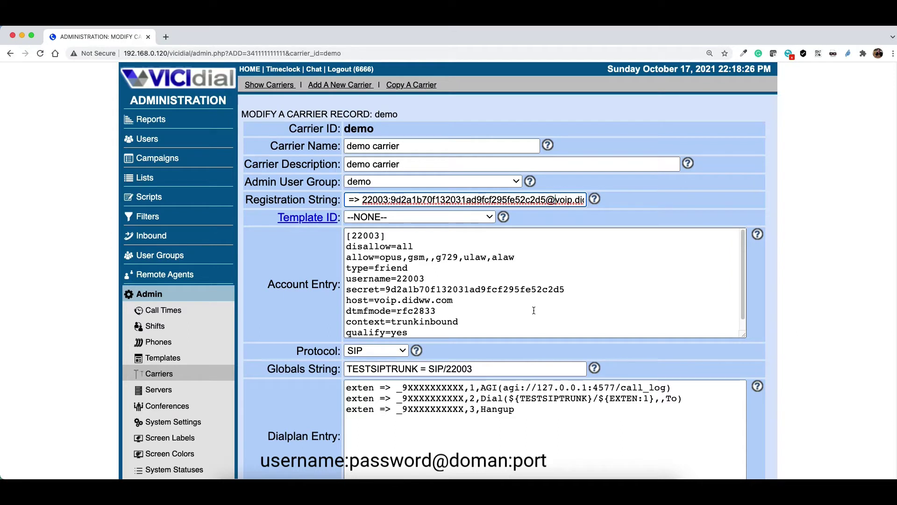
pyautogui.press('Right')
pyautogui.press('Right')
pyautogui.press('Right')
pyautogui.press('Right')
pyautogui.press('Right')
pyautogui.press('Right')
pyautogui.press('Right')
pyautogui.press('Right')
pyautogui.press('Right')
pyautogui.press('Right')
pyautogui.press('Right')
pyautogui.press('Right')
pyautogui.press('Right')
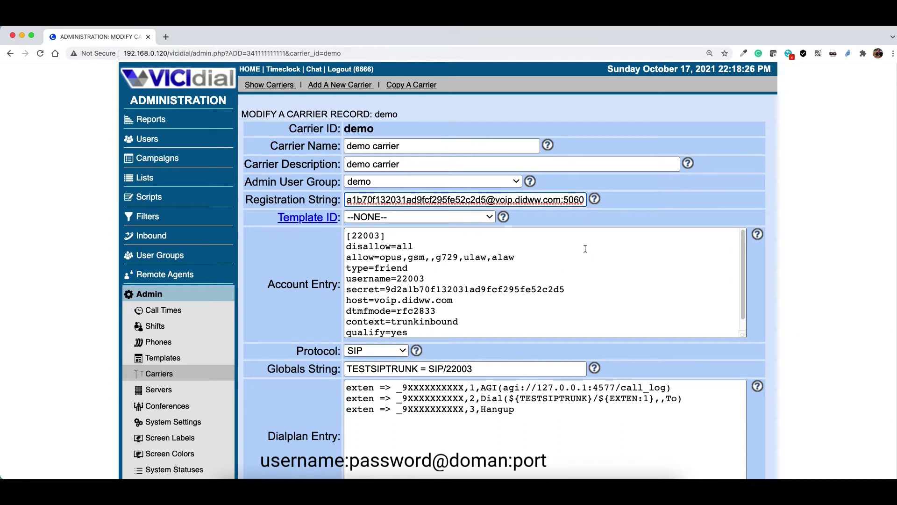
pyautogui.moveTo(559, 200); pyautogui.dragTo(499, 201)
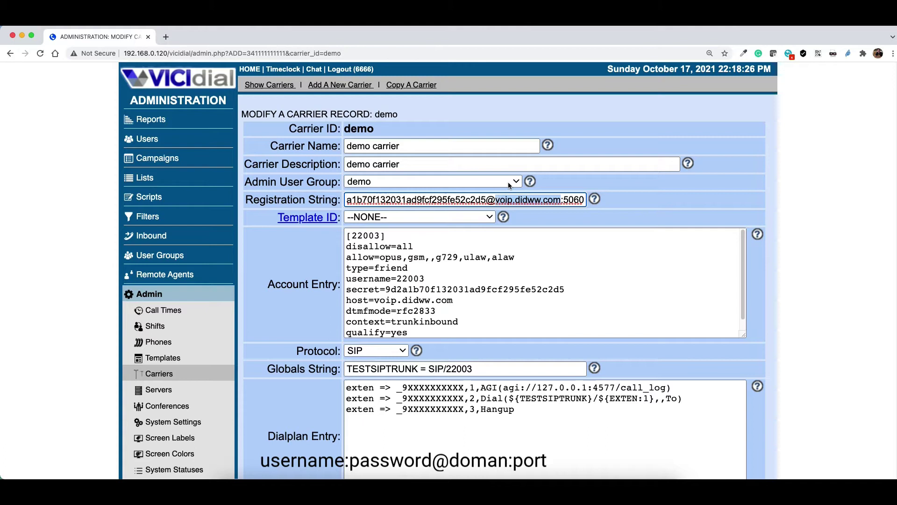
pyautogui.moveTo(559, 201); pyautogui.dragTo(500, 199)
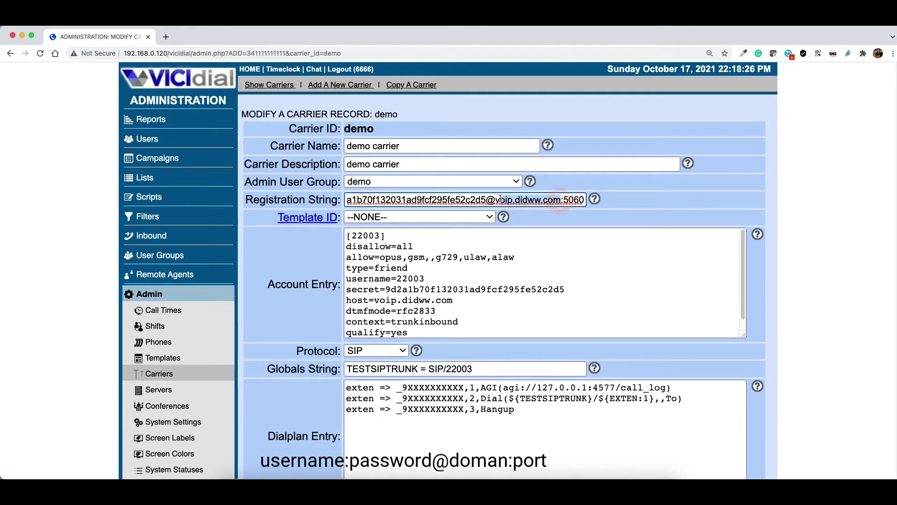
pyautogui.doubleClick(579, 200)
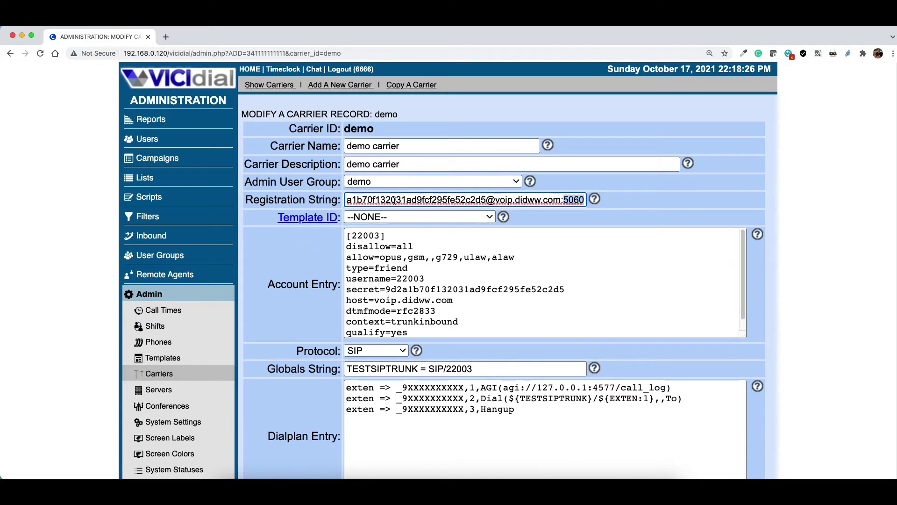
pyautogui.click(359, 279)
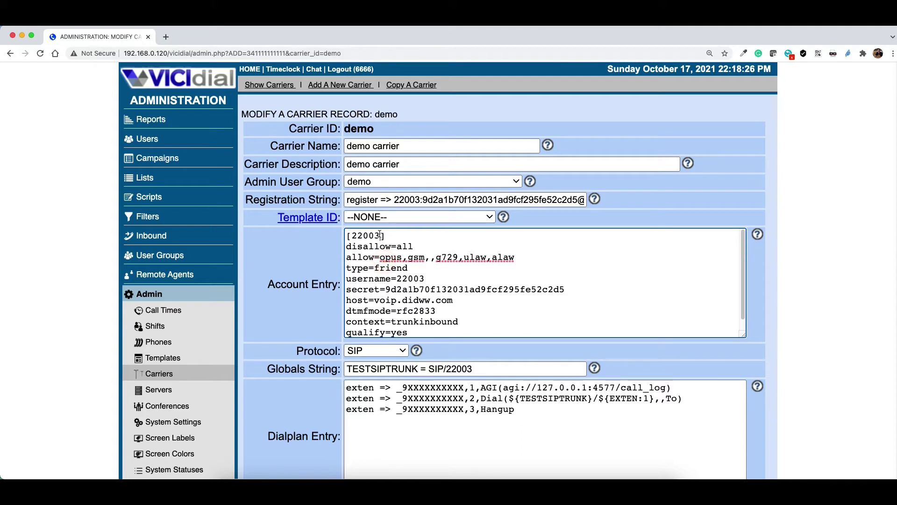
pyautogui.moveTo(382, 235); pyautogui.dragTo(350, 235)
pyautogui.click(349, 236)
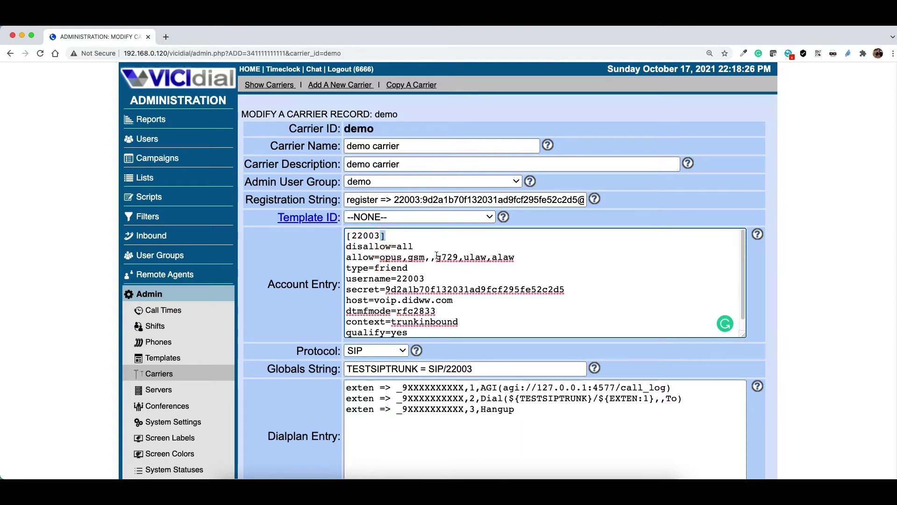
pyautogui.moveTo(515, 258); pyautogui.dragTo(341, 248)
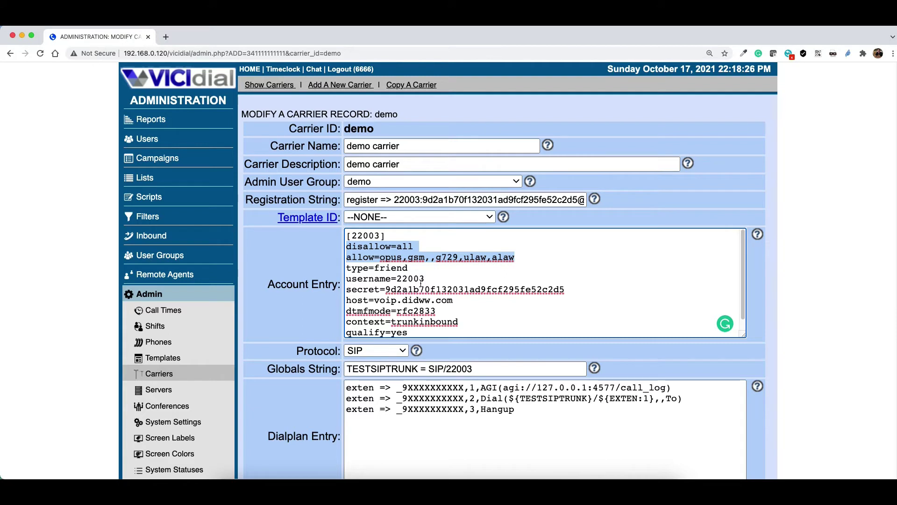
pyautogui.click(433, 262)
pyautogui.press('BackSpace')
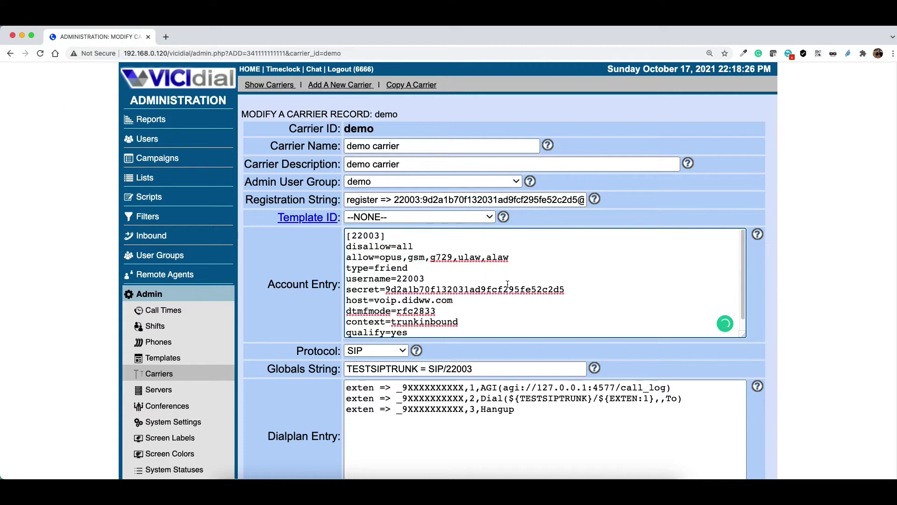
pyautogui.click(464, 258)
pyautogui.hotkey('shift', 'End')
pyautogui.moveTo(512, 257); pyautogui.dragTo(343, 247)
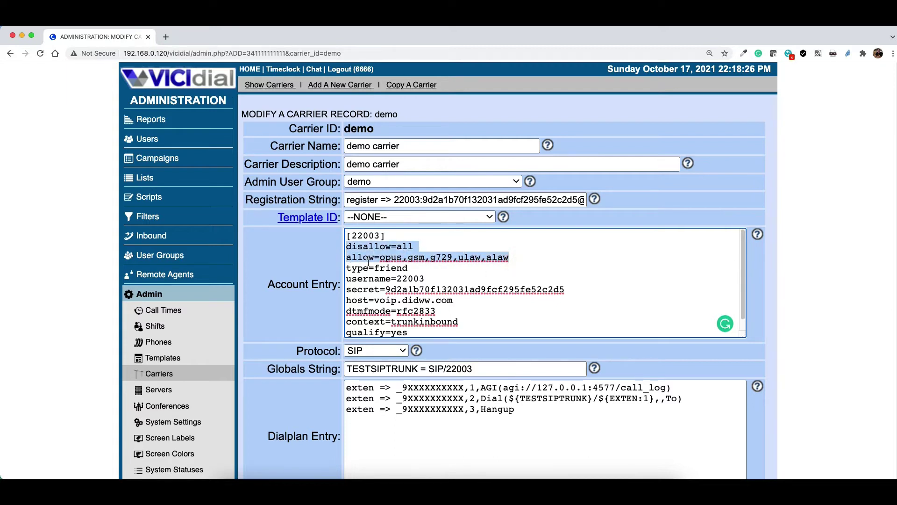
pyautogui.click(397, 257)
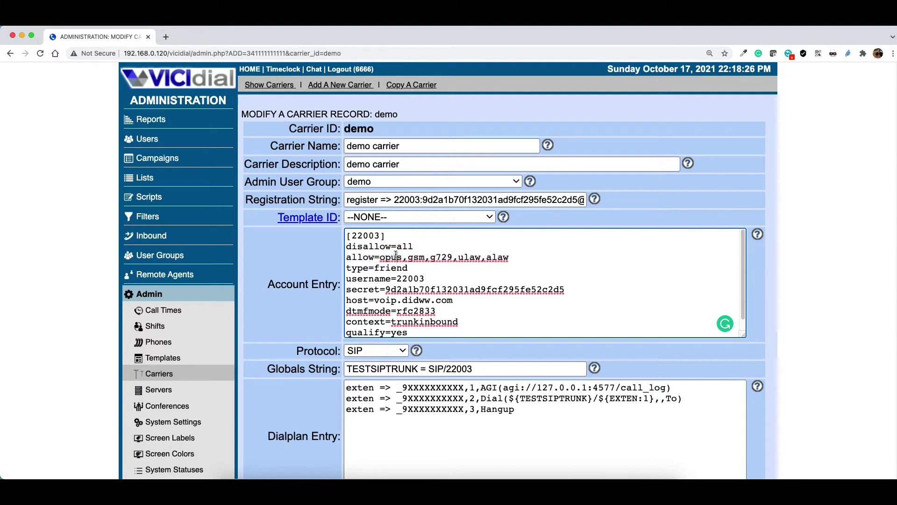
pyautogui.moveTo(397, 257); pyautogui.dragTo(382, 258)
pyautogui.doubleClick(414, 257)
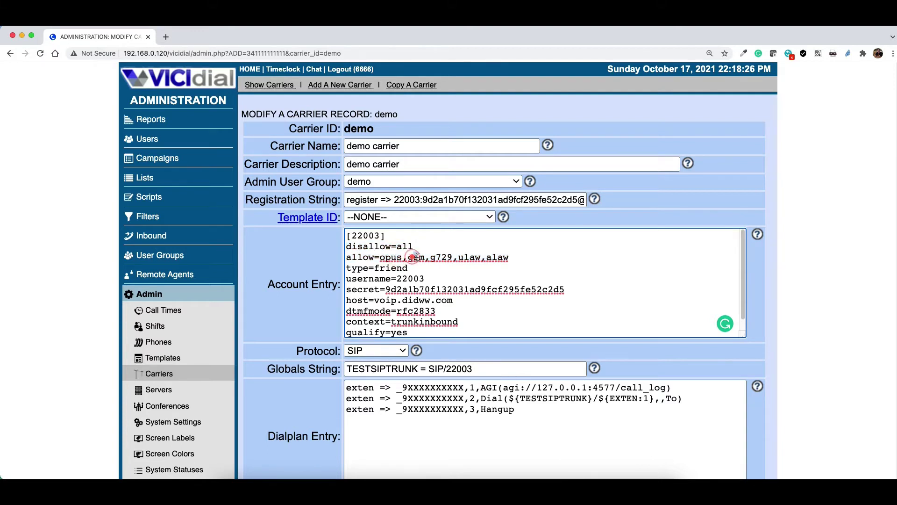
pyautogui.doubleClick(441, 257)
pyautogui.doubleClick(466, 257)
pyautogui.doubleClick(498, 257)
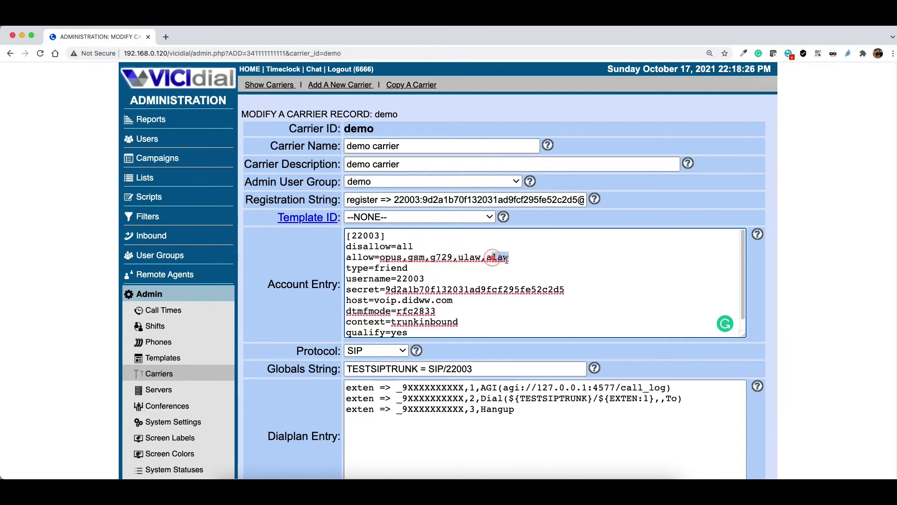
pyautogui.doubleClick(388, 257)
pyautogui.doubleClick(414, 257)
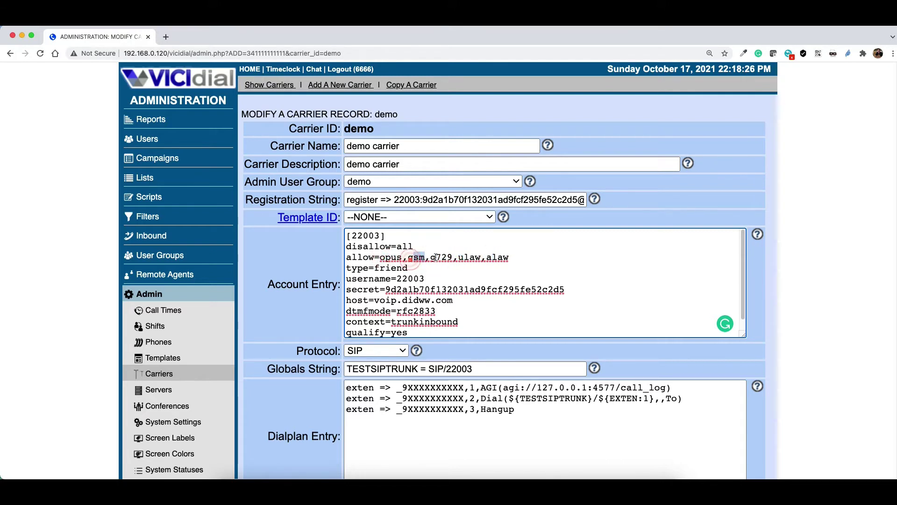
pyautogui.doubleClick(441, 257)
pyautogui.click(465, 257)
pyautogui.doubleClick(470, 257)
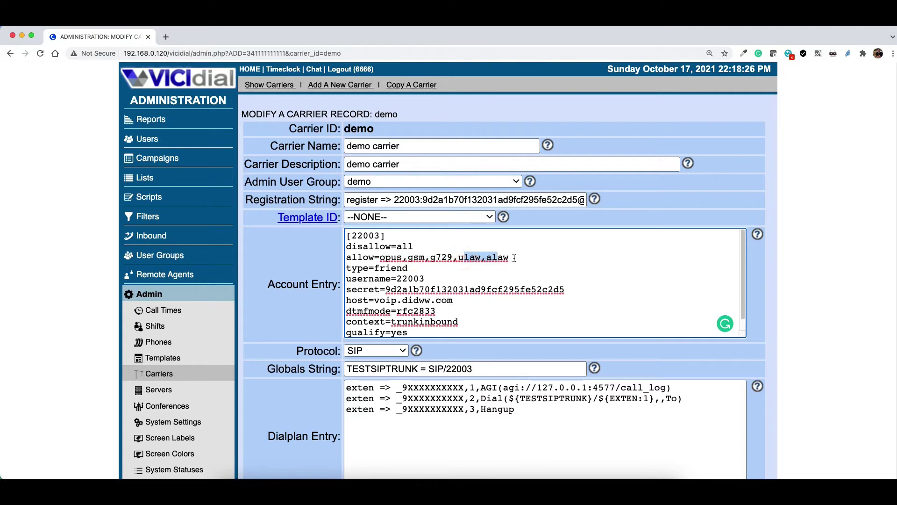
pyautogui.doubleClick(497, 257)
pyautogui.click(410, 258)
pyautogui.doubleClick(390, 257)
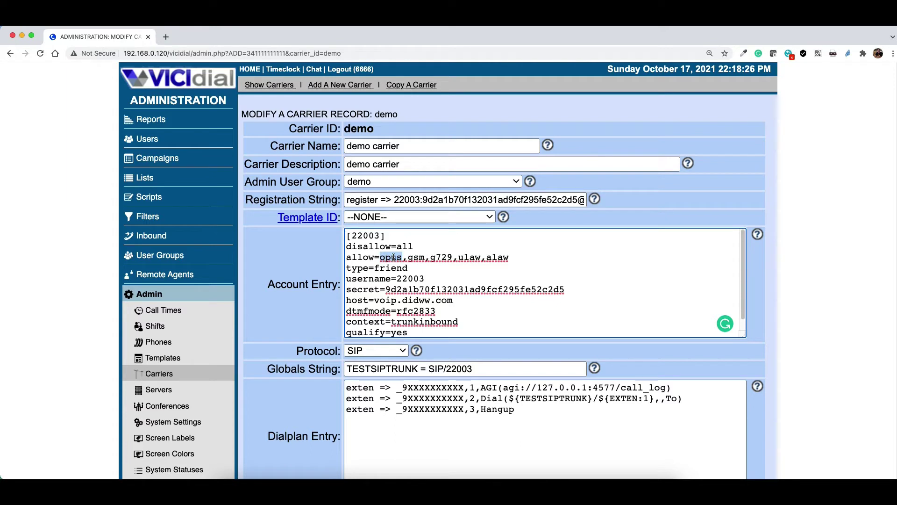
pyautogui.click(395, 257)
pyautogui.moveTo(409, 257); pyautogui.dragTo(457, 256)
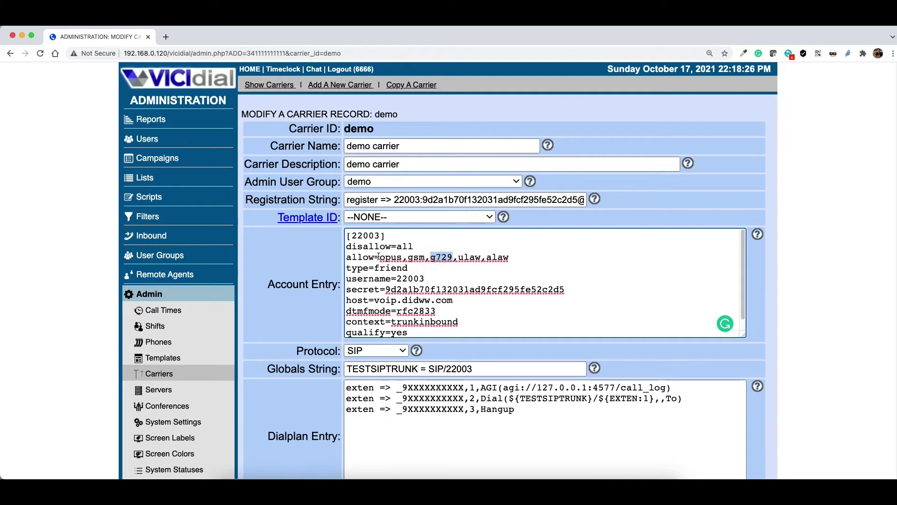
pyautogui.moveTo(510, 257); pyautogui.dragTo(347, 245)
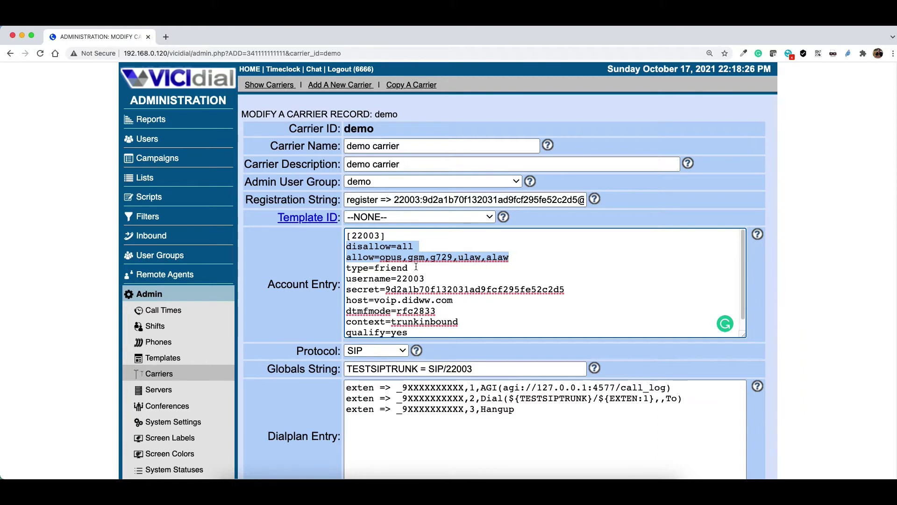
pyautogui.moveTo(411, 268); pyautogui.dragTo(375, 269)
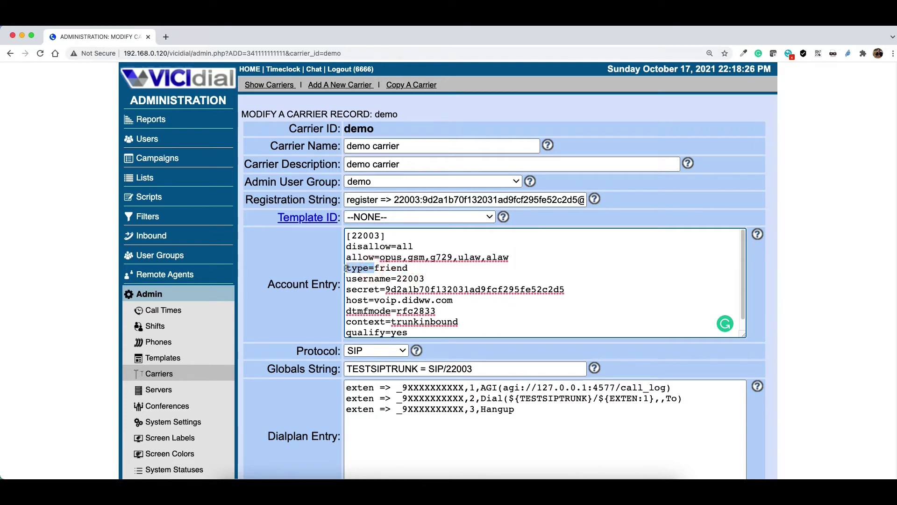
pyautogui.doubleClick(385, 269)
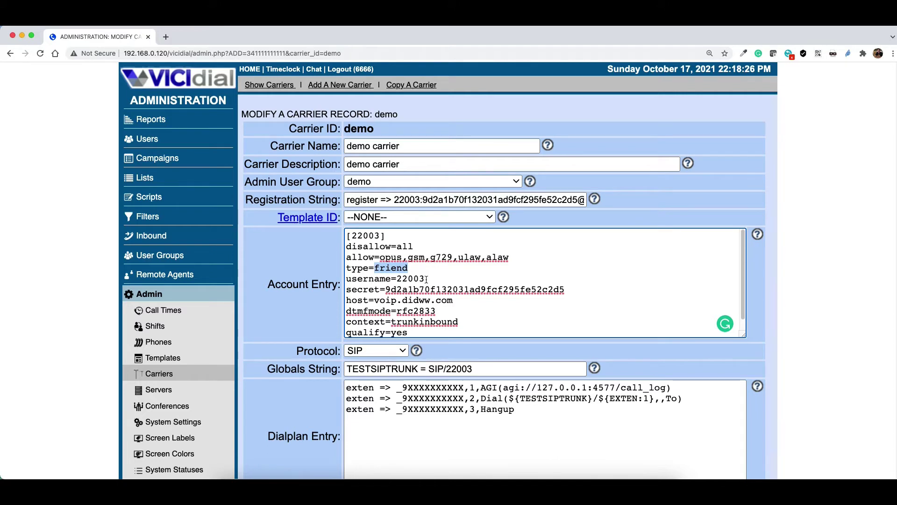
pyautogui.moveTo(425, 279); pyautogui.dragTo(339, 276)
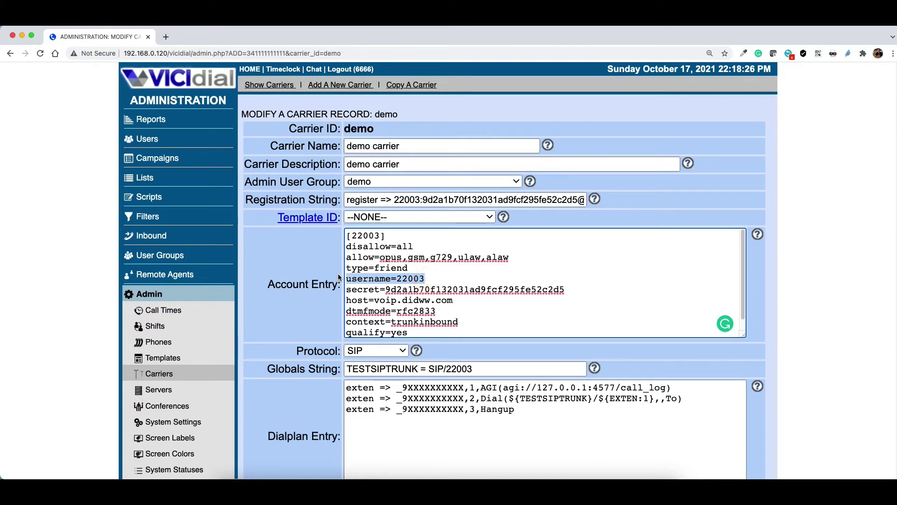
pyautogui.doubleClick(384, 279)
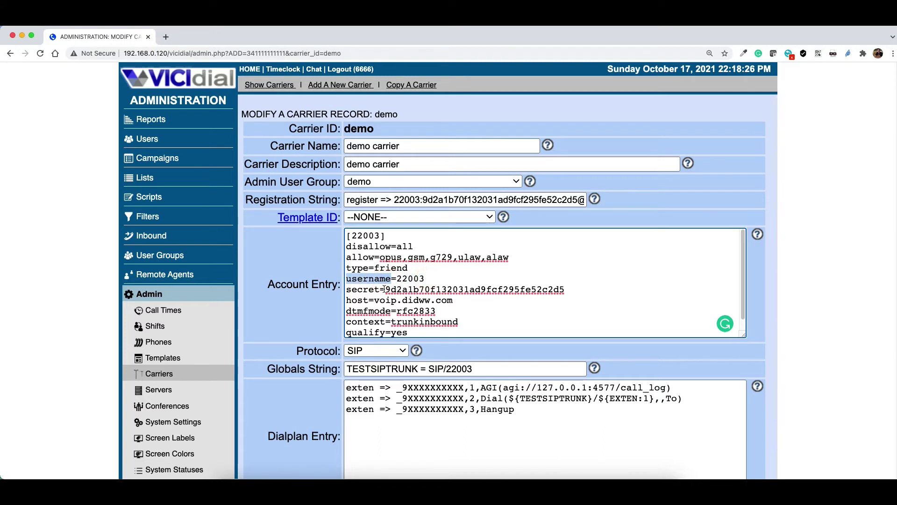
pyautogui.moveTo(347, 290); pyautogui.dragTo(387, 290)
pyautogui.doubleClick(387, 289)
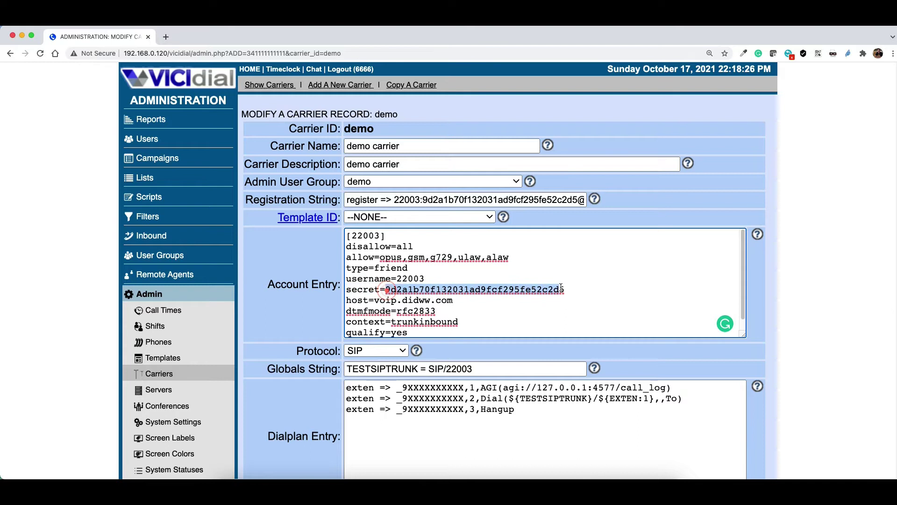
pyautogui.moveTo(373, 300); pyautogui.dragTo(462, 303)
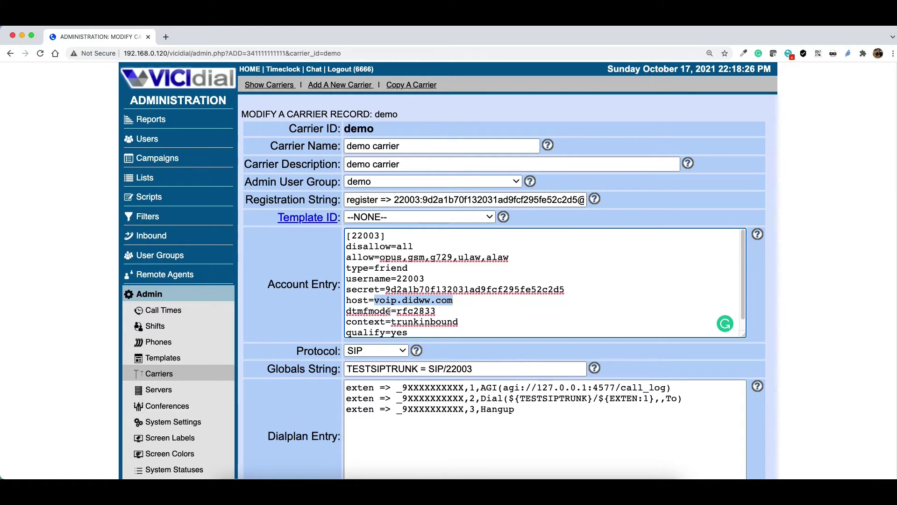
pyautogui.moveTo(391, 311); pyautogui.dragTo(343, 313)
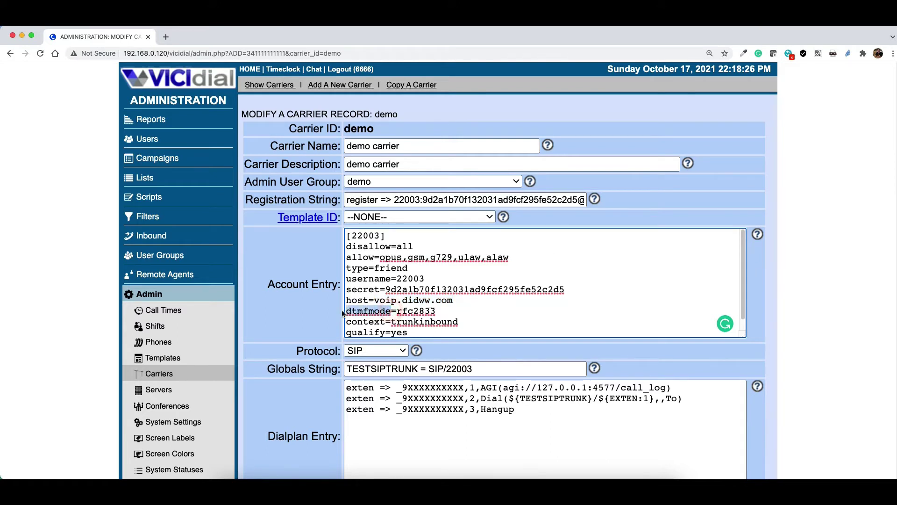
pyautogui.doubleClick(399, 312)
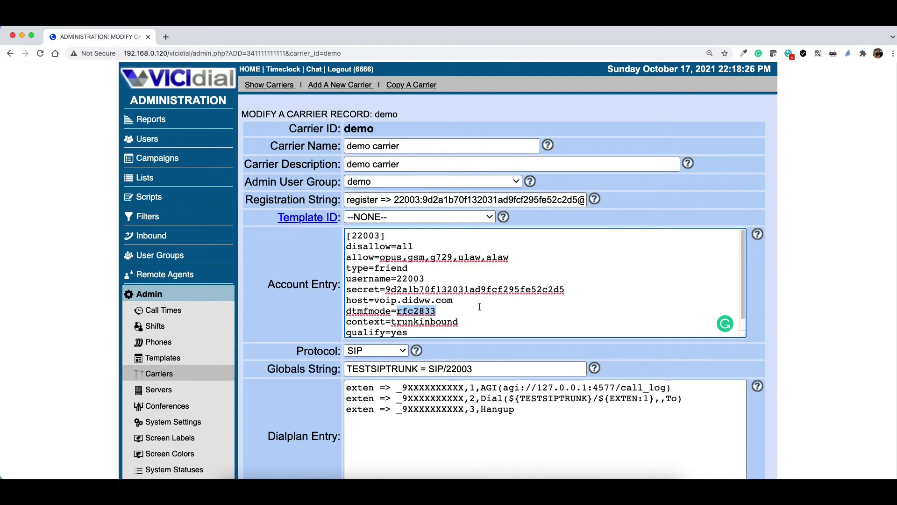
pyautogui.click(437, 308)
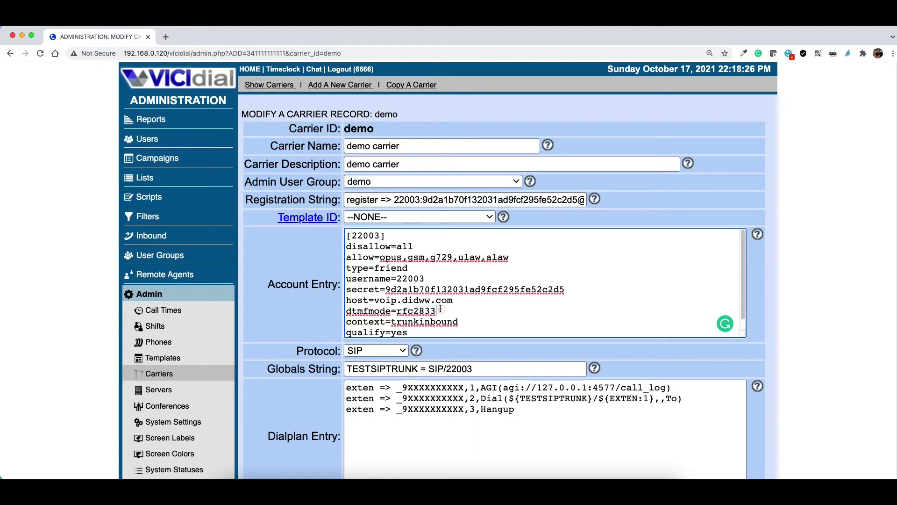
pyautogui.doubleClick(425, 311)
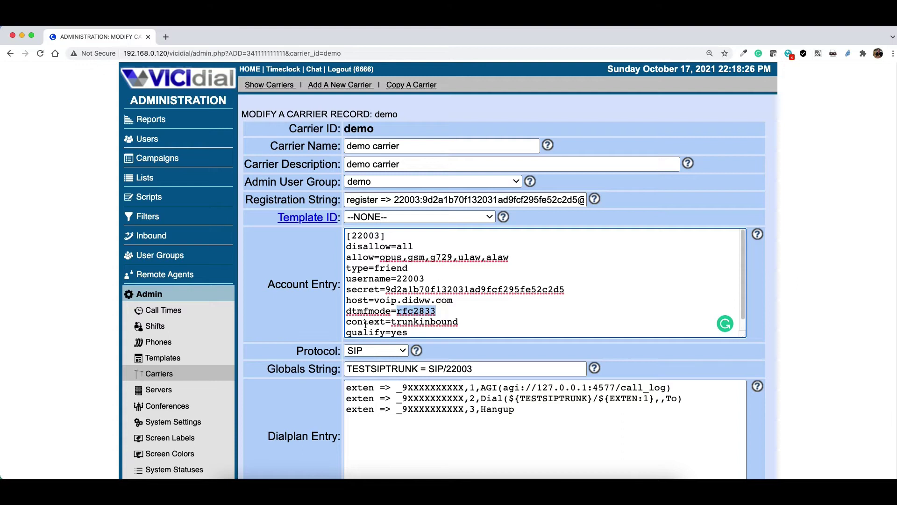
pyautogui.moveTo(466, 322); pyautogui.dragTo(394, 323)
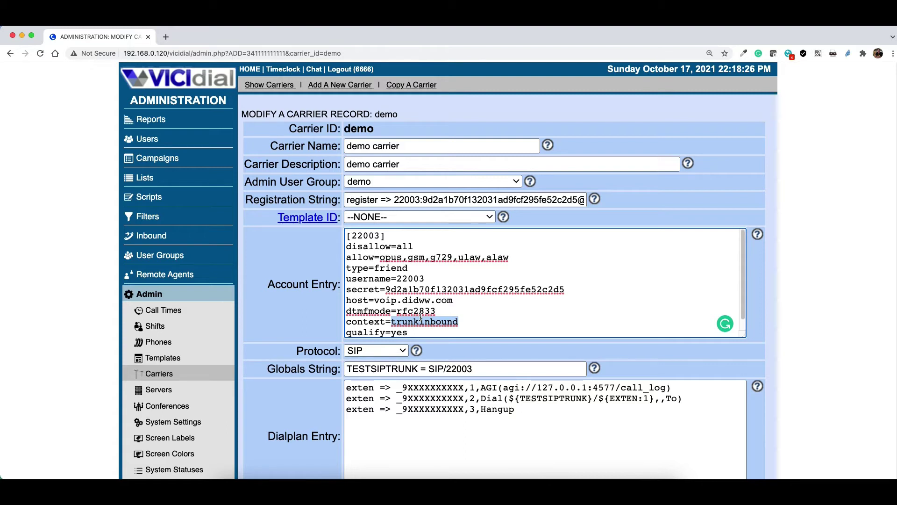
pyautogui.click(453, 322)
pyautogui.doubleClick(459, 322)
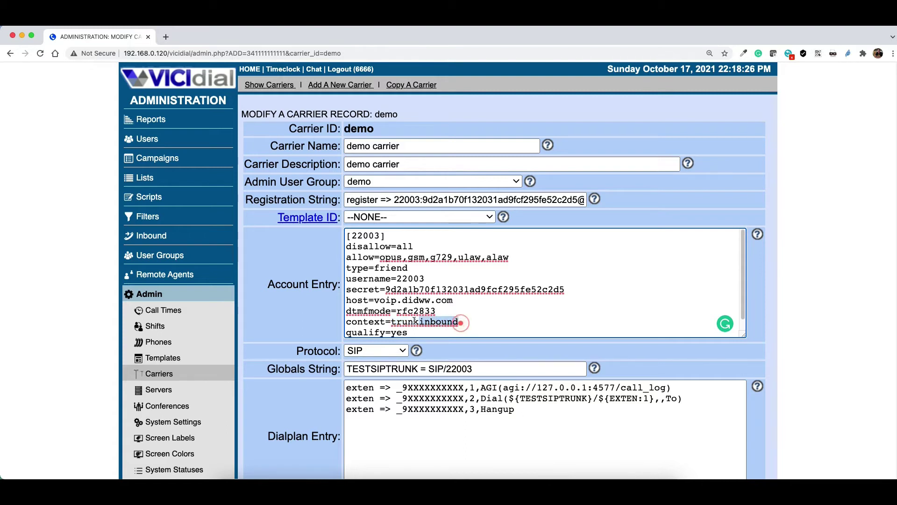
pyautogui.click(464, 323)
pyautogui.doubleClick(463, 324)
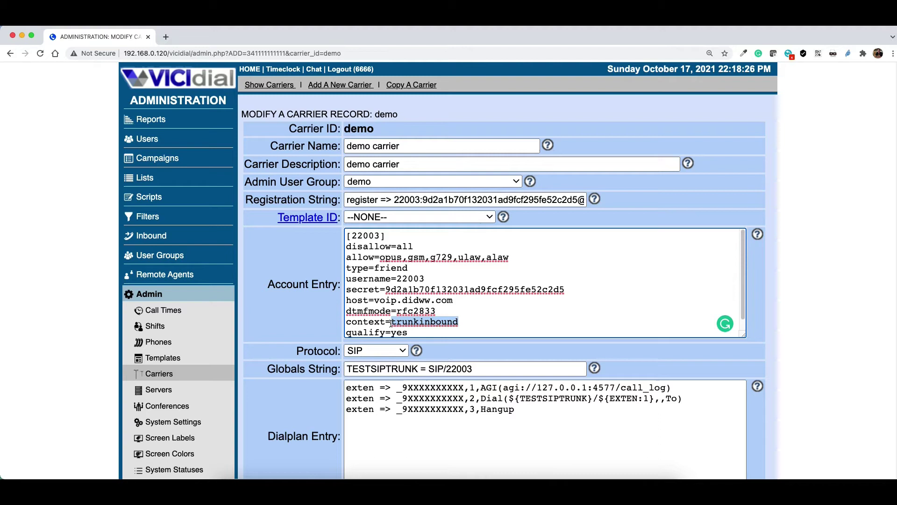
pyautogui.click(415, 332)
pyautogui.scroll(-1, 382, 332)
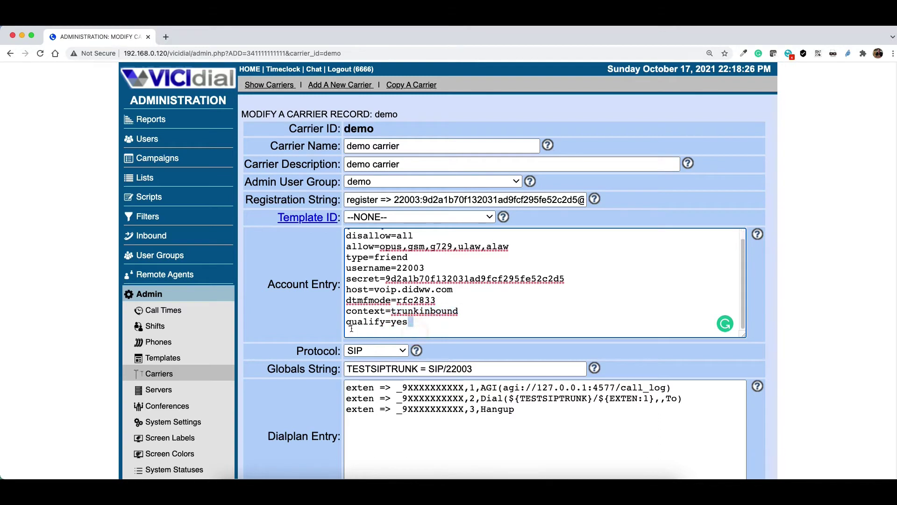
pyautogui.moveTo(409, 322); pyautogui.dragTo(345, 322)
pyautogui.moveTo(409, 322); pyautogui.dragTo(346, 322)
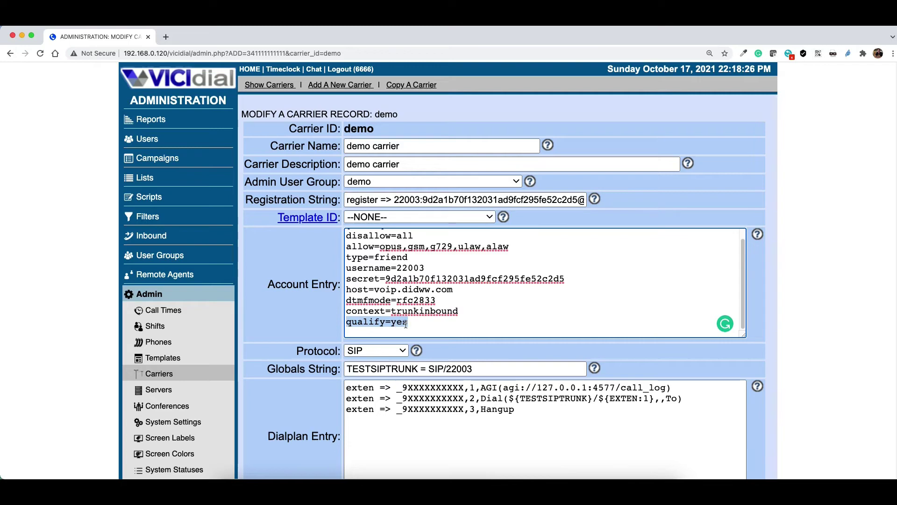
pyautogui.moveTo(408, 321); pyautogui.dragTo(346, 322)
# Review the dialplan entry, highlighting the TESTSIPTRUNK global variable and the 9XXXXXXXXXX dial pattern
pyautogui.scroll(-5, 447, 361)
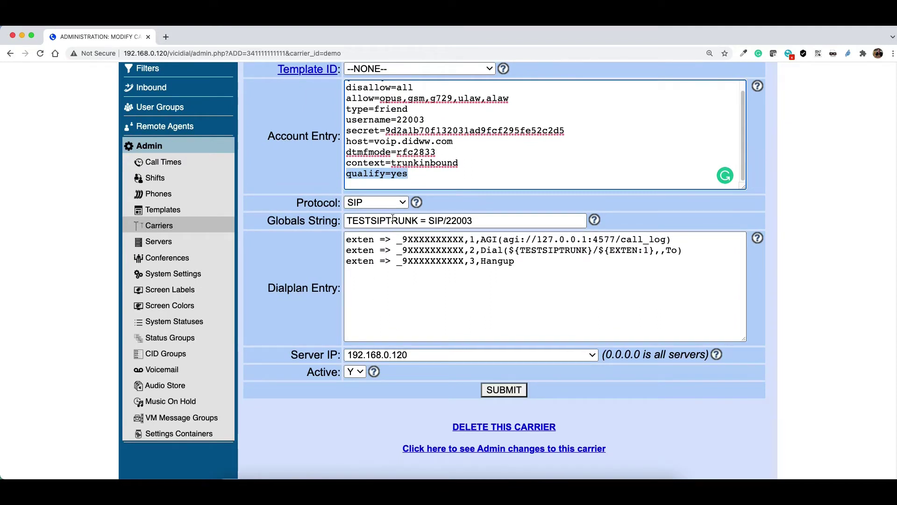
pyautogui.moveTo(421, 217); pyautogui.dragTo(344, 217)
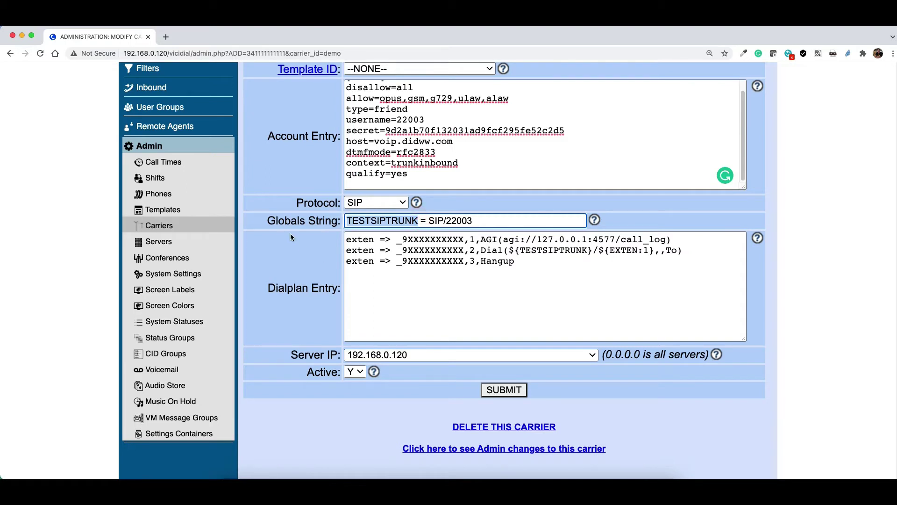
pyautogui.click(431, 221)
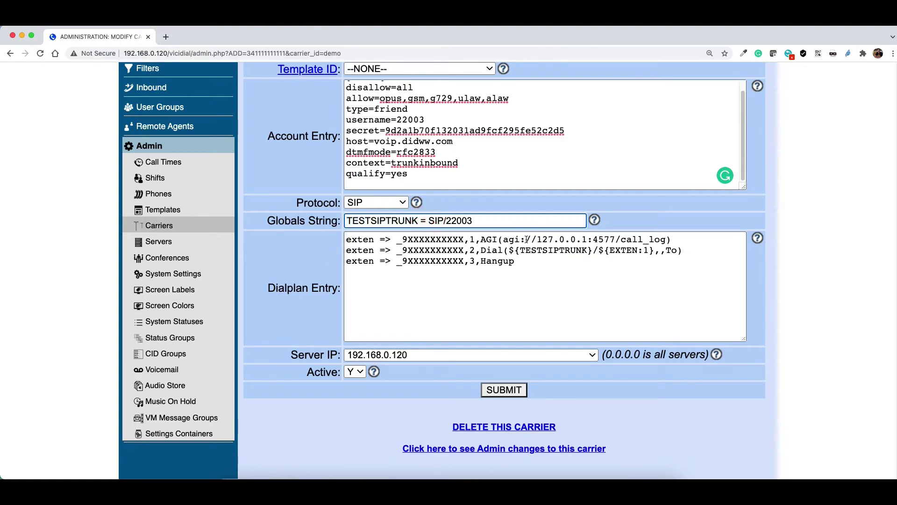
pyautogui.click(531, 270)
pyautogui.click(480, 282)
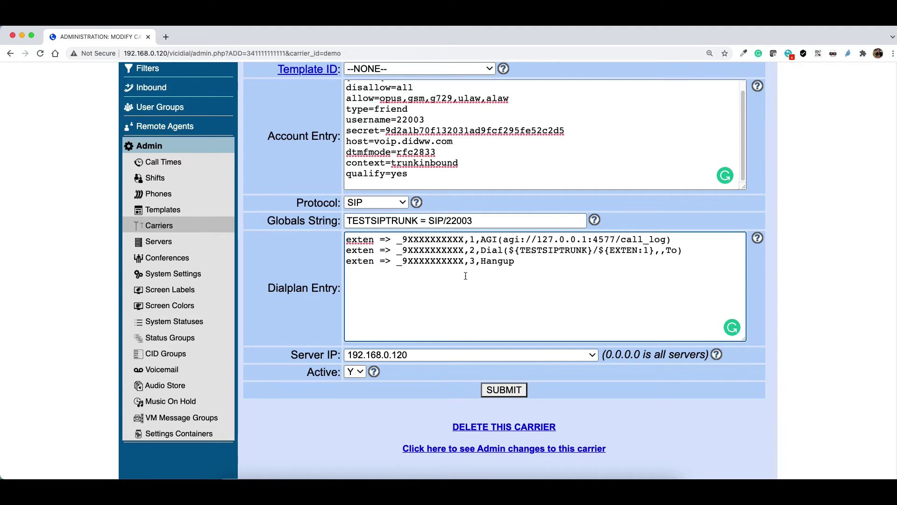
pyautogui.moveTo(464, 240); pyautogui.dragTo(404, 239)
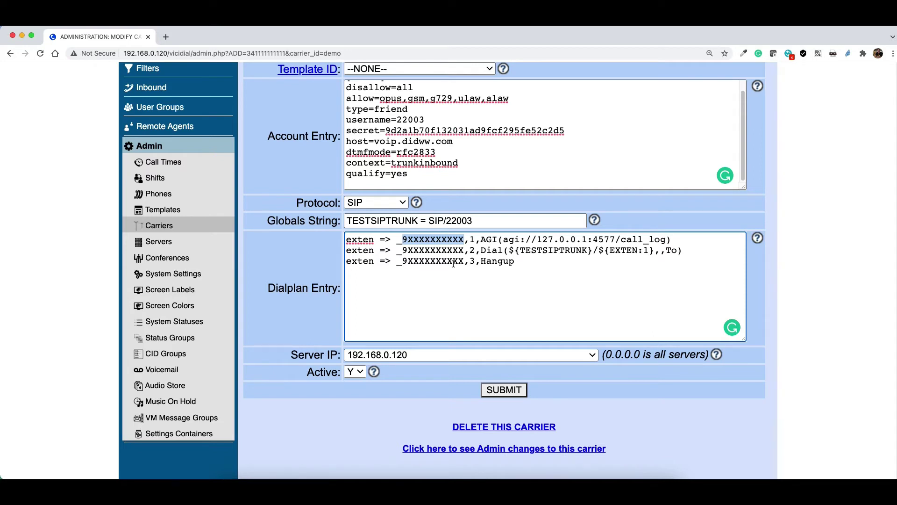
pyautogui.click(409, 252)
pyautogui.moveTo(409, 240); pyautogui.dragTo(423, 240)
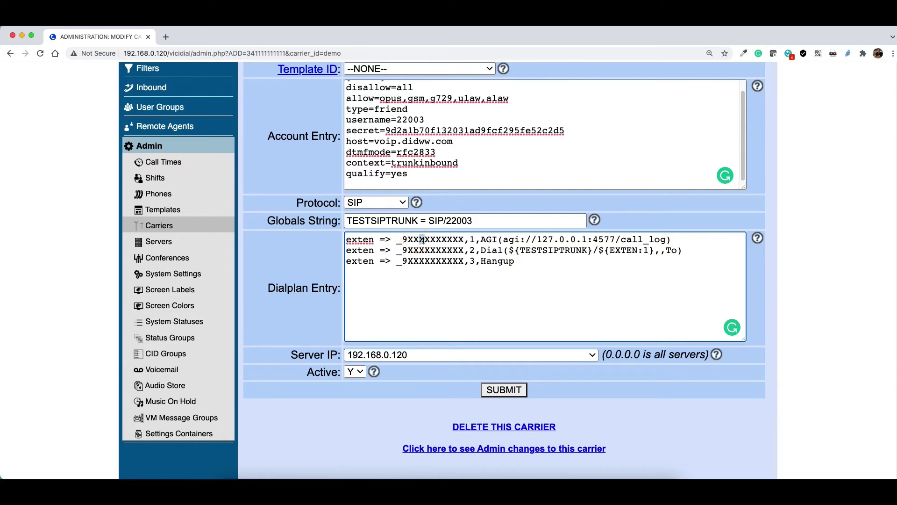
pyautogui.click(511, 261)
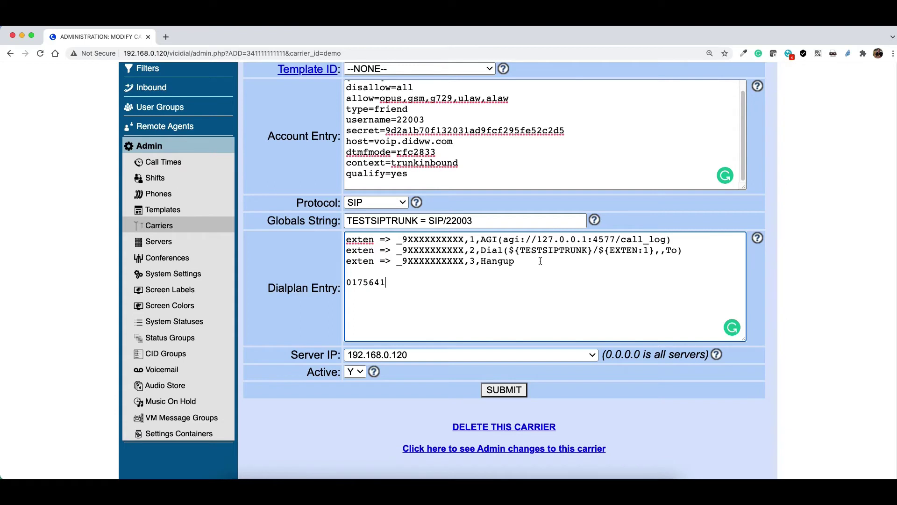
pyautogui.doubleClick(378, 282)
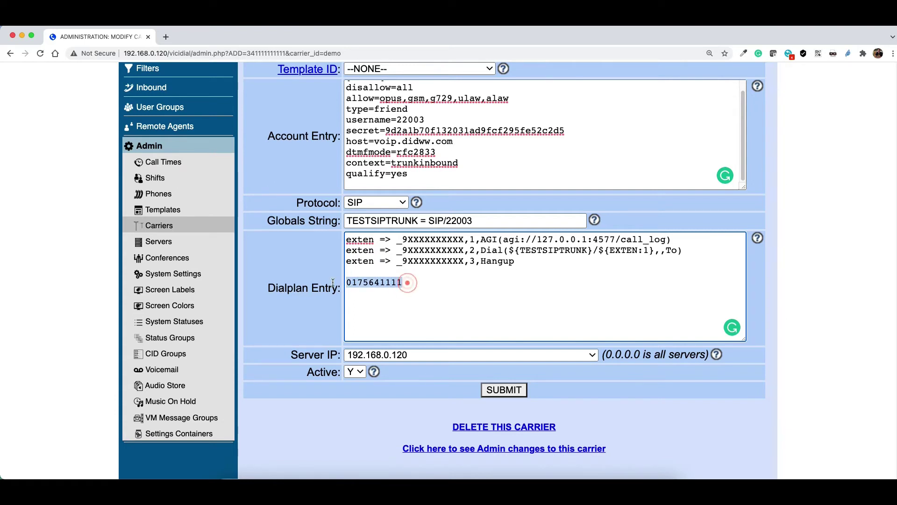
pyautogui.click(409, 282)
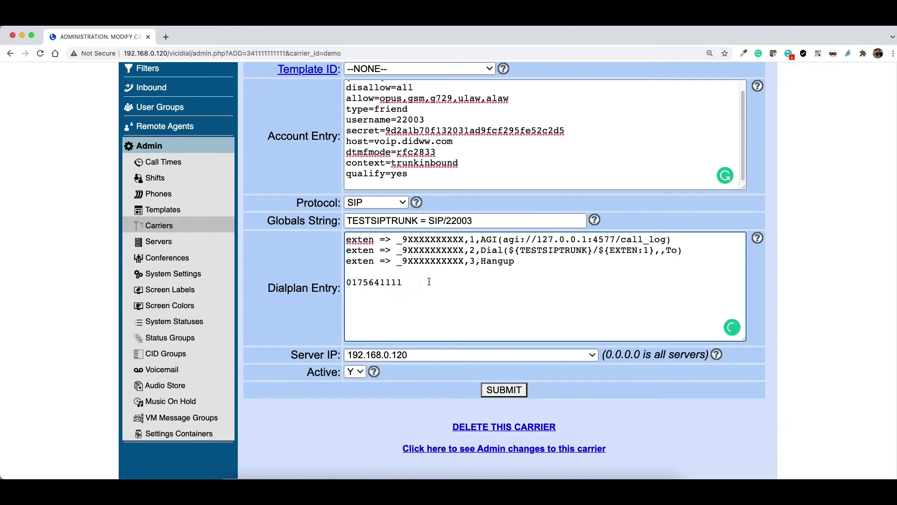
pyautogui.press('Return')
pyautogui.write('xxxxxxxxx')
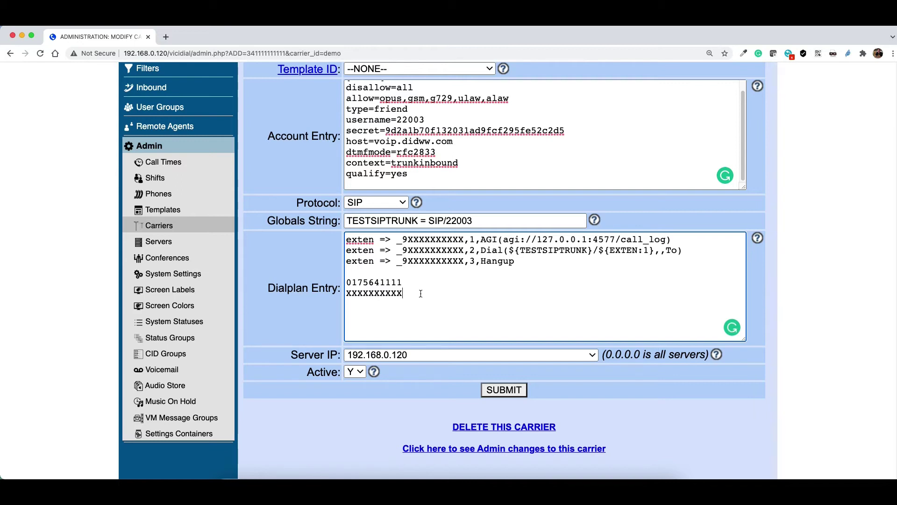
pyautogui.write(' 0-9')
pyautogui.moveTo(411, 282); pyautogui.dragTo(332, 281)
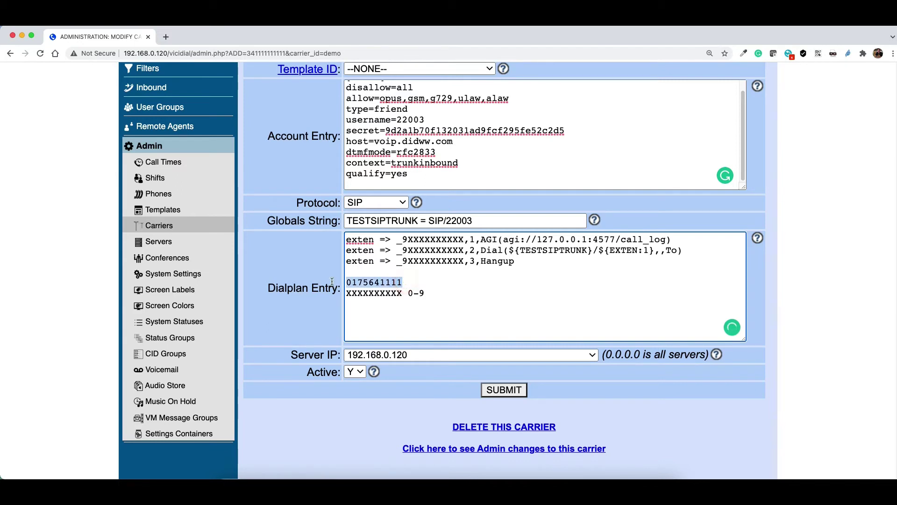
pyautogui.press('BackSpace')
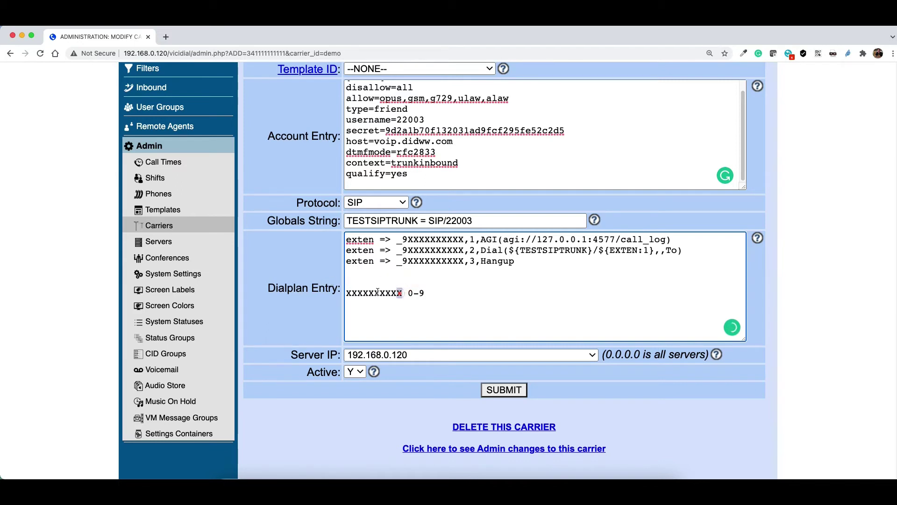
pyautogui.moveTo(402, 293); pyautogui.dragTo(347, 294)
pyautogui.moveTo(401, 293); pyautogui.dragTo(347, 294)
pyautogui.click(406, 303)
pyautogui.click(384, 295)
pyautogui.doubleClick(383, 293)
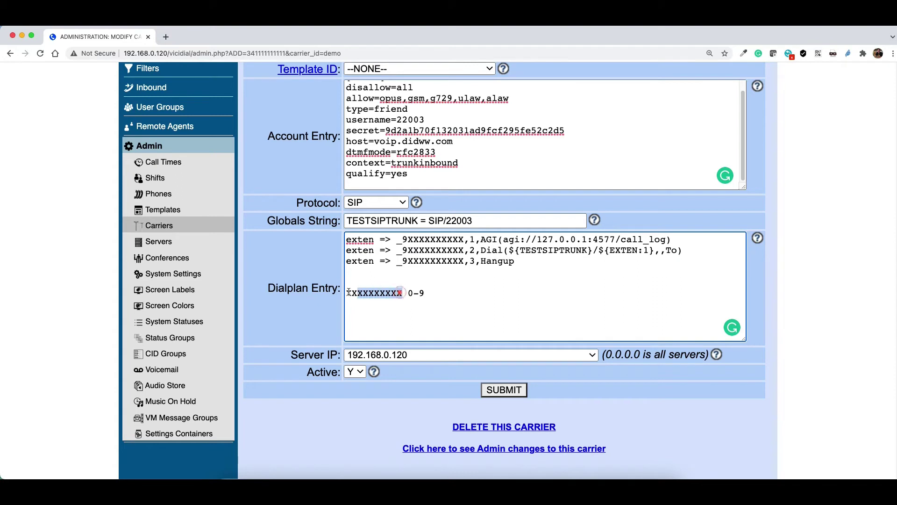
pyautogui.moveTo(422, 255); pyautogui.dragTo(461, 237)
pyautogui.tripleClick(425, 293)
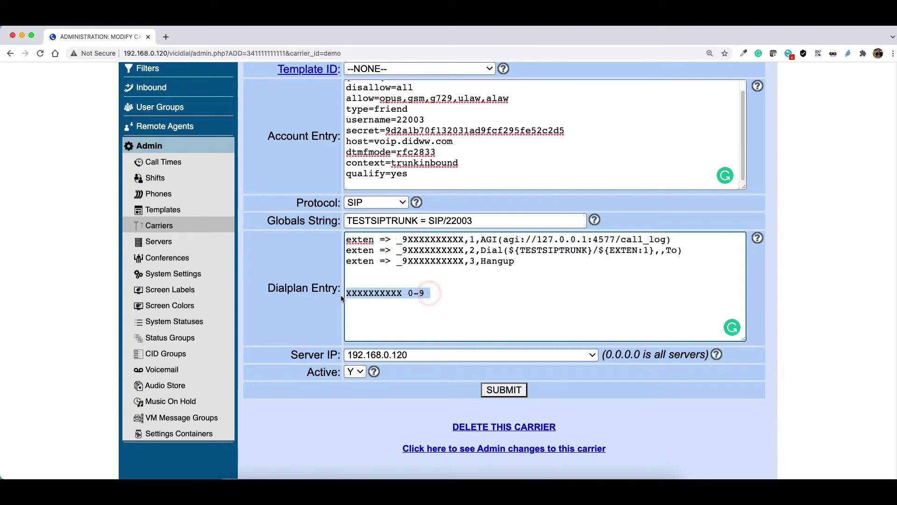
pyautogui.press('BackSpace')
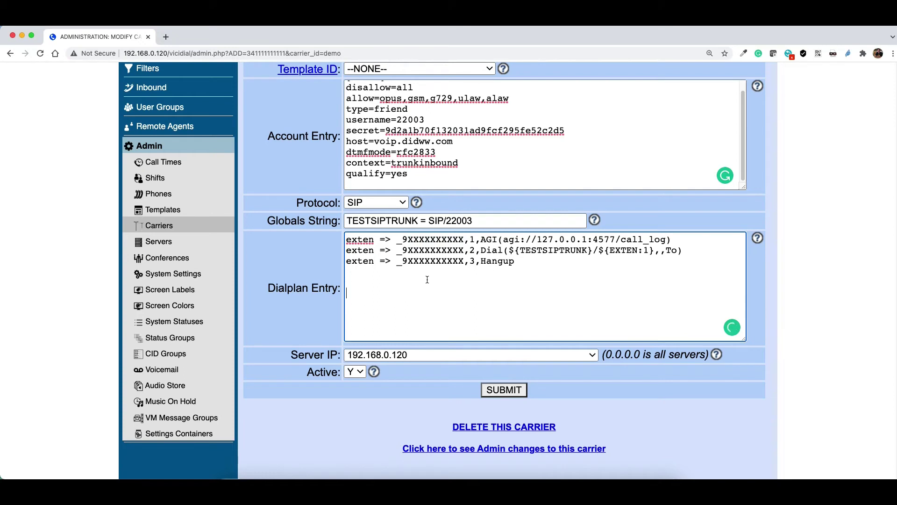
# Insert the missing 9 after the underscore on dialplan line one, matching lines two and three
pyautogui.click(405, 240)
pyautogui.write('9')
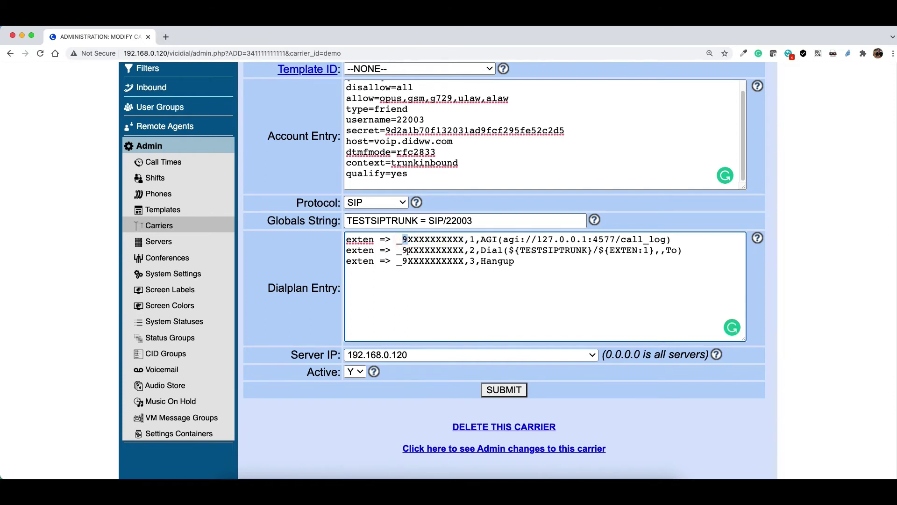
pyautogui.click(407, 251)
pyautogui.click(405, 261)
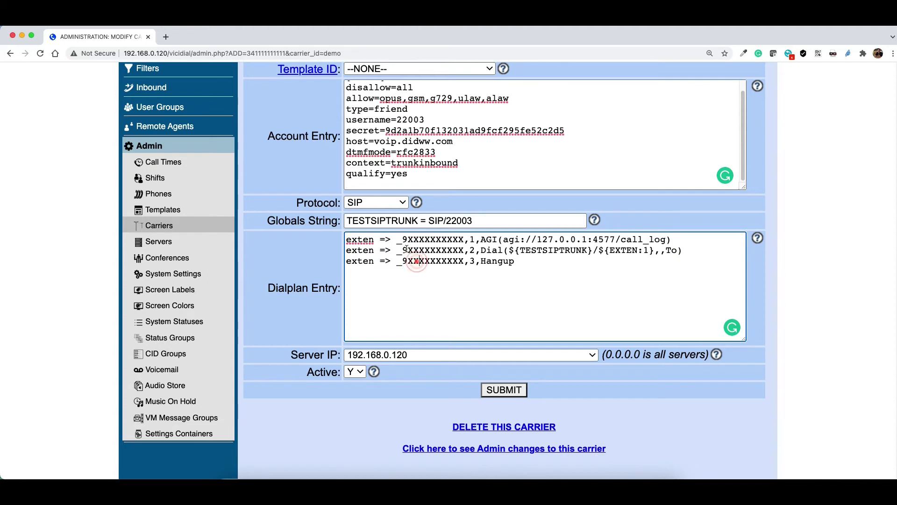
pyautogui.click(404, 240)
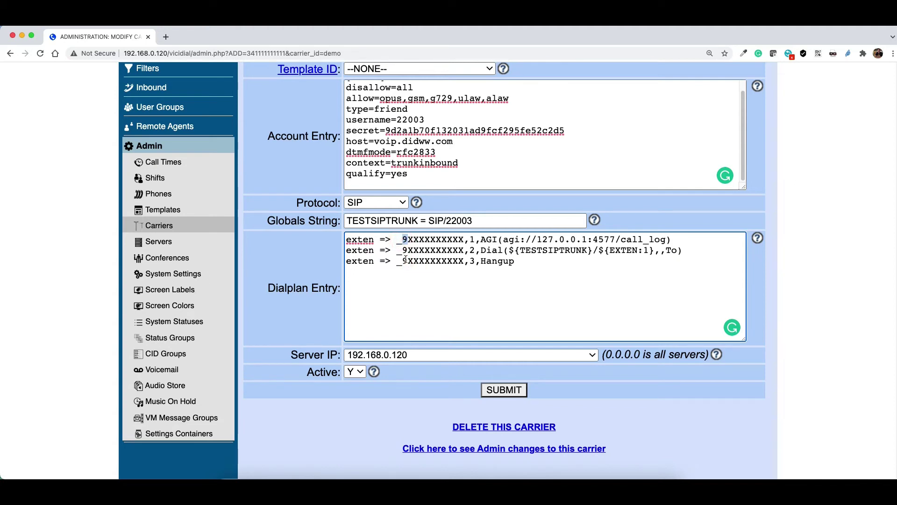
pyautogui.click(404, 251)
pyautogui.click(404, 261)
# Walk through line one: the _9XXXXXXXXXX pattern, priority 1, and the AGI call_log application
pyautogui.click(376, 244)
pyautogui.click(404, 239)
pyautogui.click(384, 245)
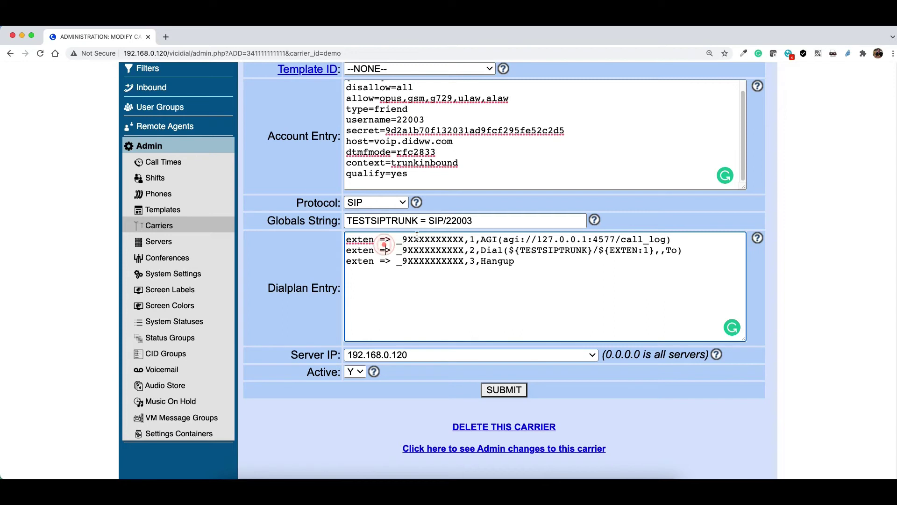
pyautogui.moveTo(397, 239); pyautogui.dragTo(404, 240)
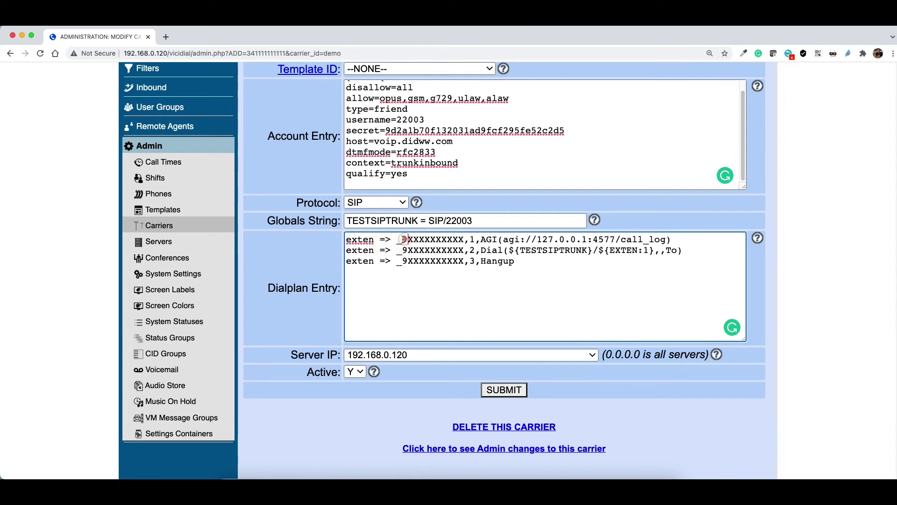
pyautogui.click(410, 240)
pyautogui.moveTo(410, 240); pyautogui.dragTo(462, 239)
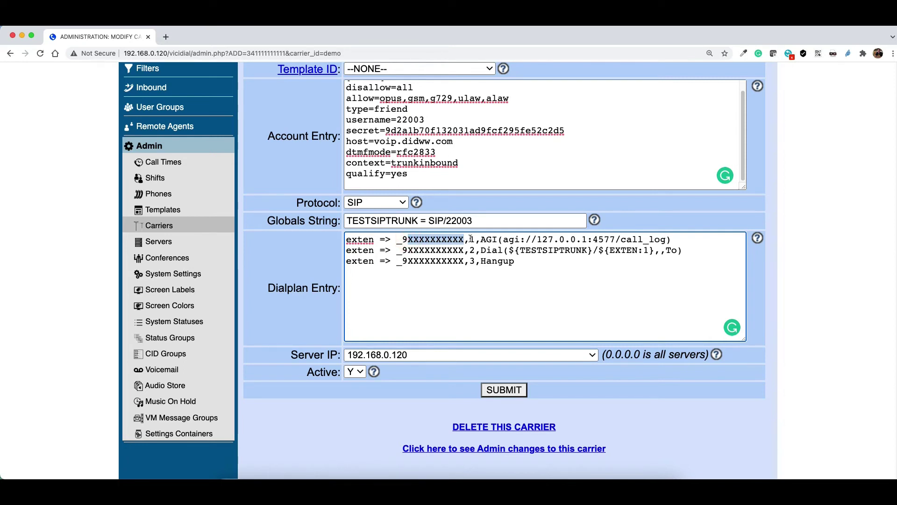
pyautogui.doubleClick(472, 239)
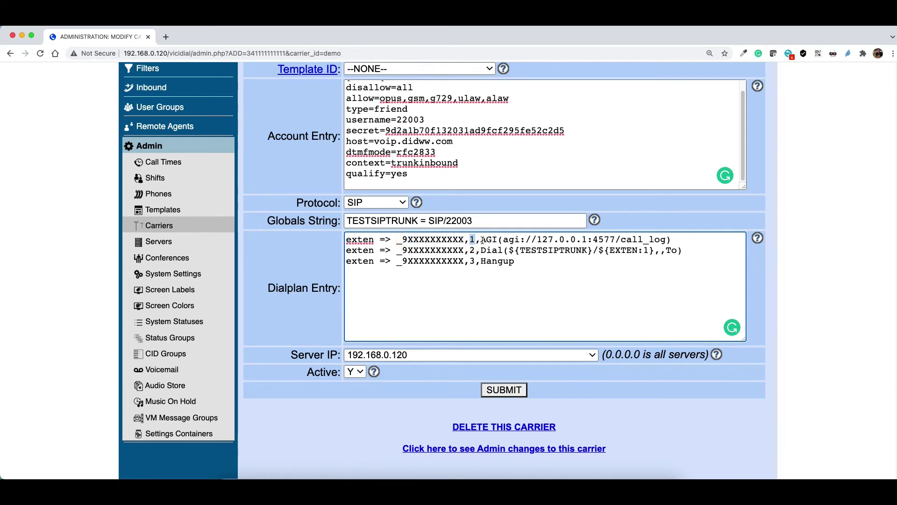
pyautogui.moveTo(483, 240); pyautogui.dragTo(681, 238)
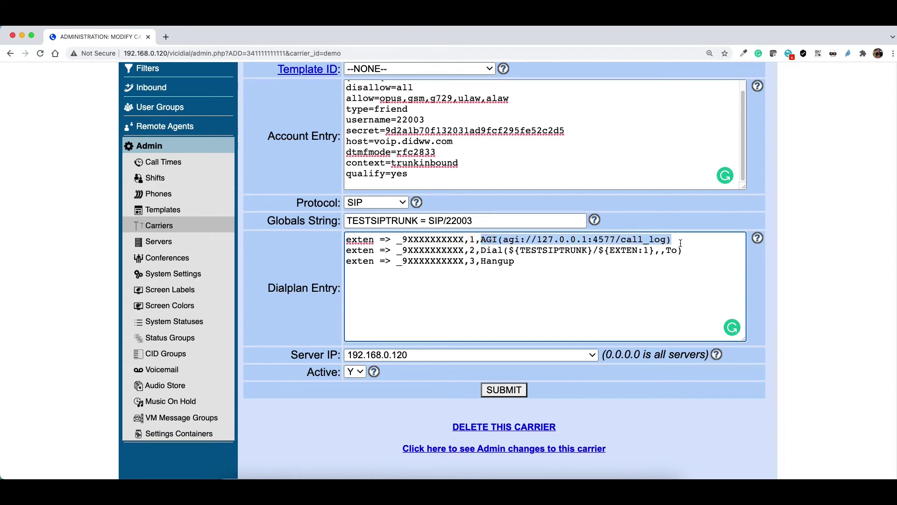
pyautogui.click(676, 239)
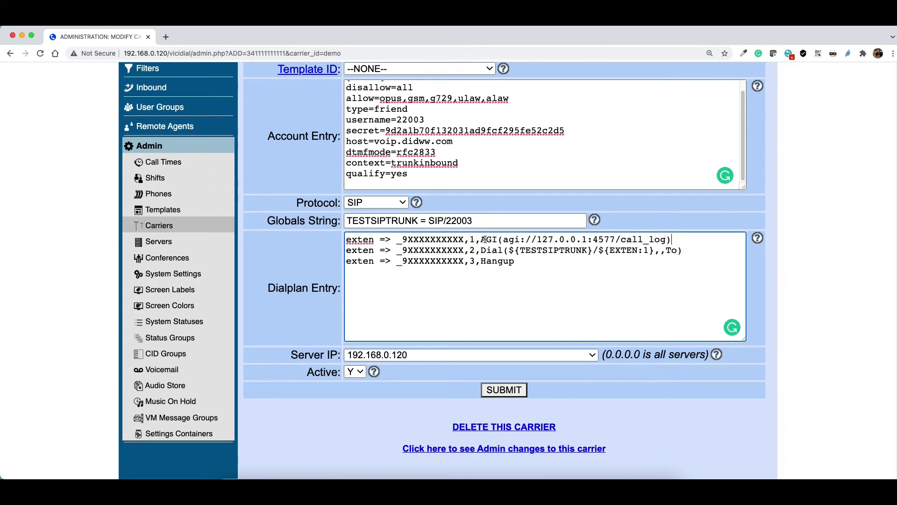
pyautogui.moveTo(486, 240); pyautogui.dragTo(492, 239)
pyautogui.moveTo(671, 240); pyautogui.dragTo(539, 240)
# Trace line two's Dial of ${TESTSIPTRUNK} back to SIP/22003 in the Globals String and account entry
pyautogui.moveTo(403, 251); pyautogui.dragTo(487, 252)
pyautogui.doubleClick(472, 251)
pyautogui.doubleClick(482, 251)
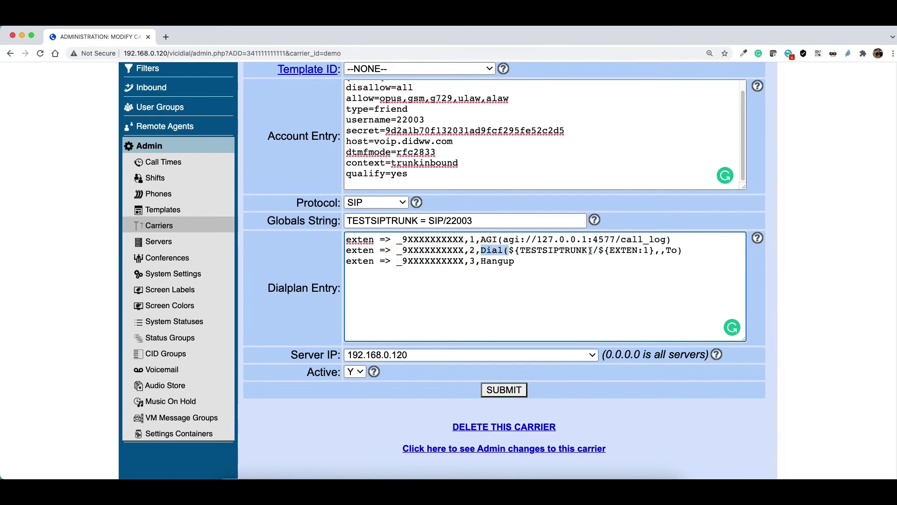
pyautogui.moveTo(593, 251); pyautogui.dragTo(511, 251)
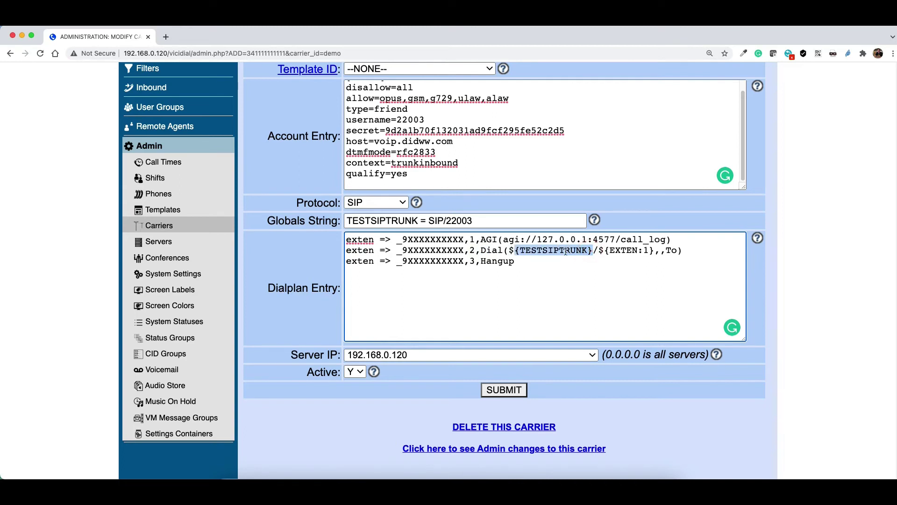
pyautogui.moveTo(418, 220); pyautogui.dragTo(346, 223)
pyautogui.click(461, 220)
pyautogui.moveTo(488, 220); pyautogui.dragTo(428, 221)
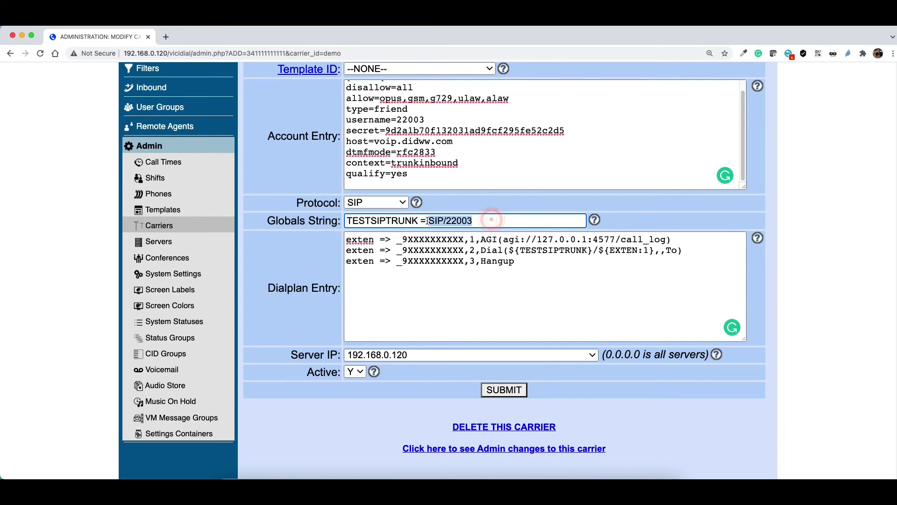
pyautogui.scroll(2, 464, 124)
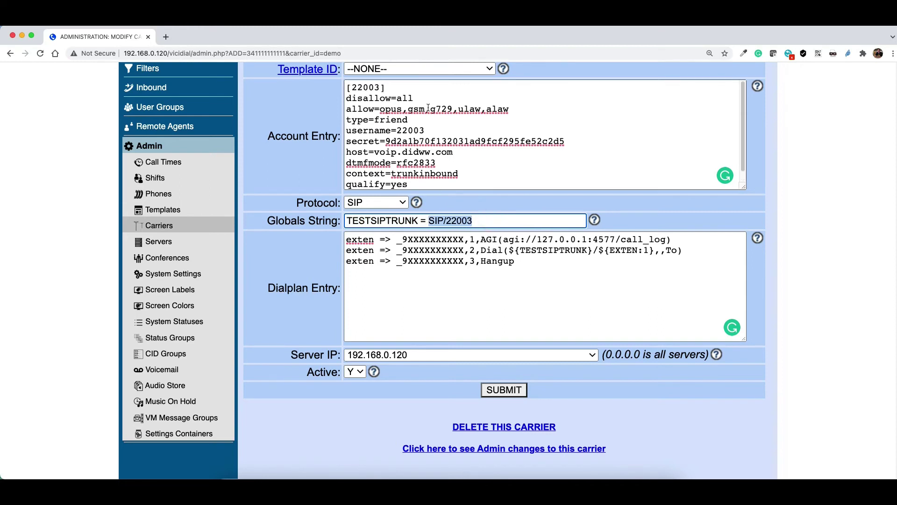
pyautogui.click(463, 124)
# Show how ${EXTEN:1} strips the leading 9 from the dialed pattern
pyautogui.click(601, 250)
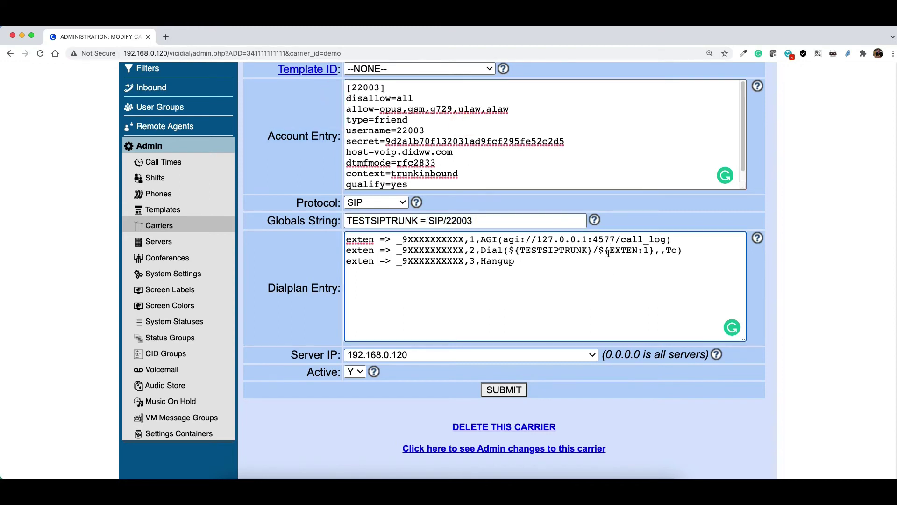
pyautogui.moveTo(600, 250); pyautogui.dragTo(650, 251)
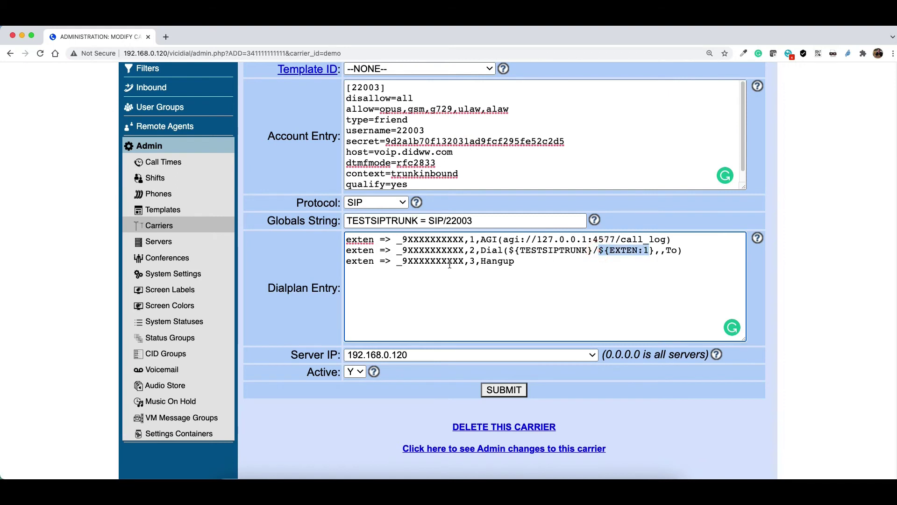
pyautogui.click(462, 250)
pyautogui.moveTo(445, 250); pyautogui.dragTo(404, 250)
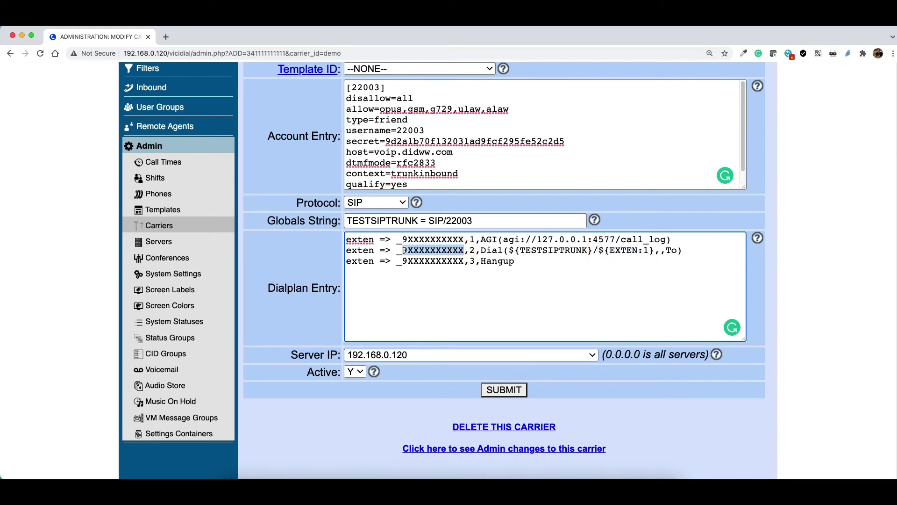
pyautogui.click(404, 250)
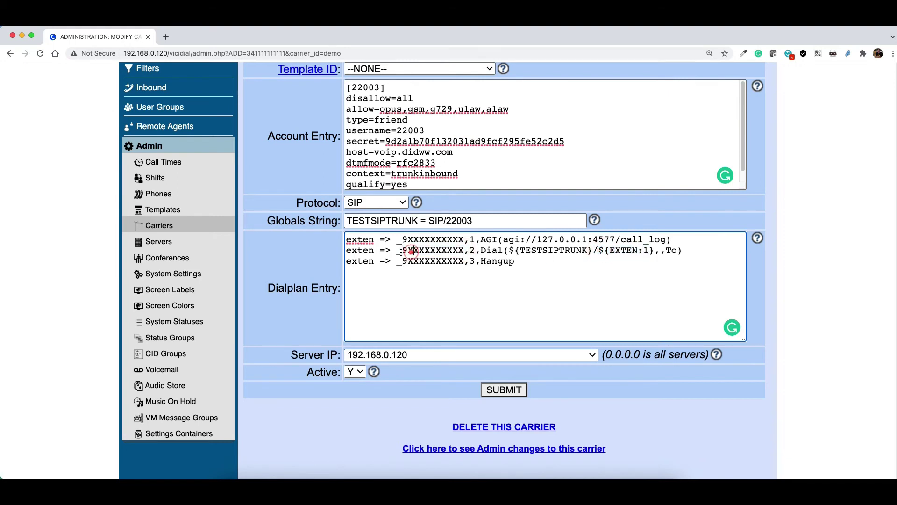
pyautogui.moveTo(401, 250); pyautogui.dragTo(466, 252)
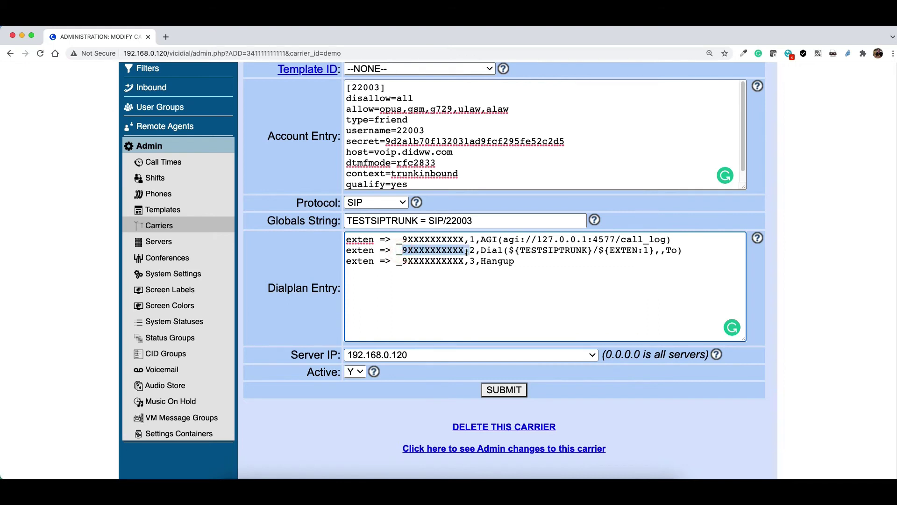
pyautogui.click(626, 251)
pyautogui.click(646, 250)
pyautogui.moveTo(644, 249); pyautogui.dragTo(639, 249)
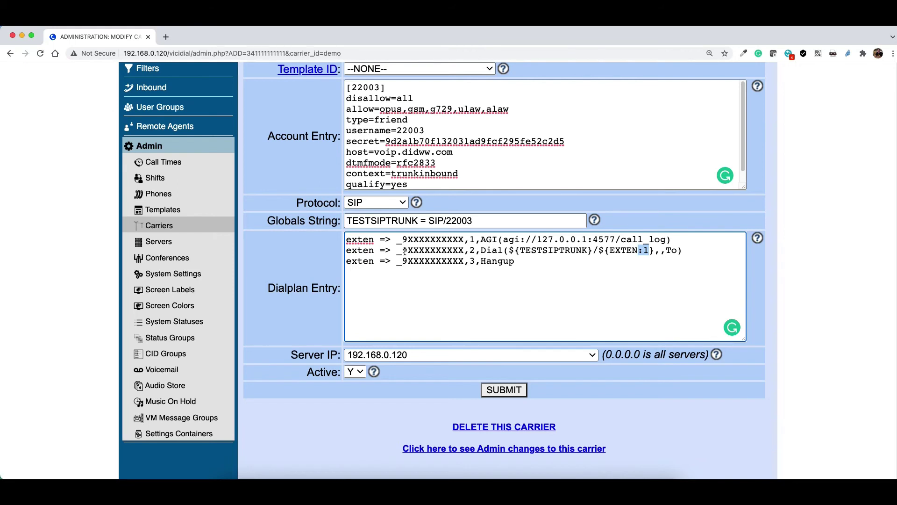
pyautogui.moveTo(404, 250); pyautogui.dragTo(407, 250)
# Delete the example number line below the dialplan and select all the dialplan text
pyautogui.moveTo(624, 255); pyautogui.dragTo(342, 278)
pyautogui.press('BackSpace')
pyautogui.press('super+a')
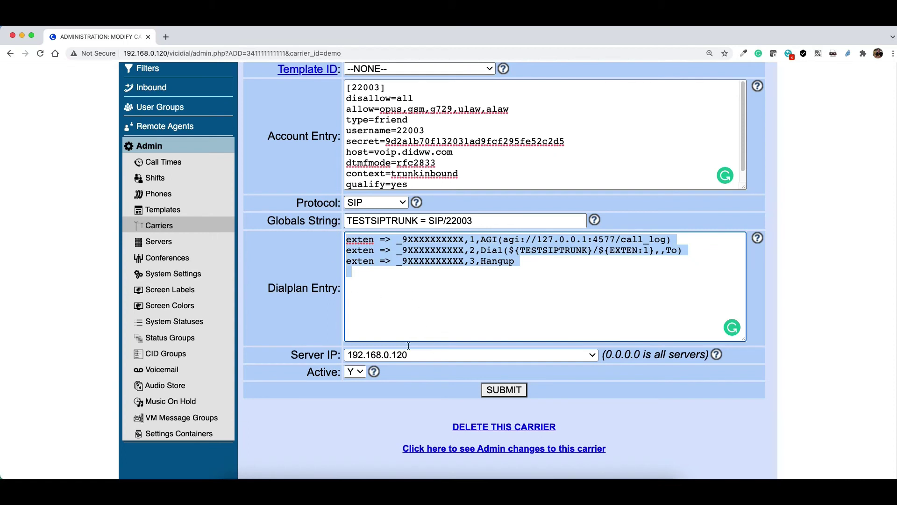
# Keep Active at Y, submit the demo carrier, and review the saved record
pyautogui.click(354, 371)
pyautogui.click(354, 373)
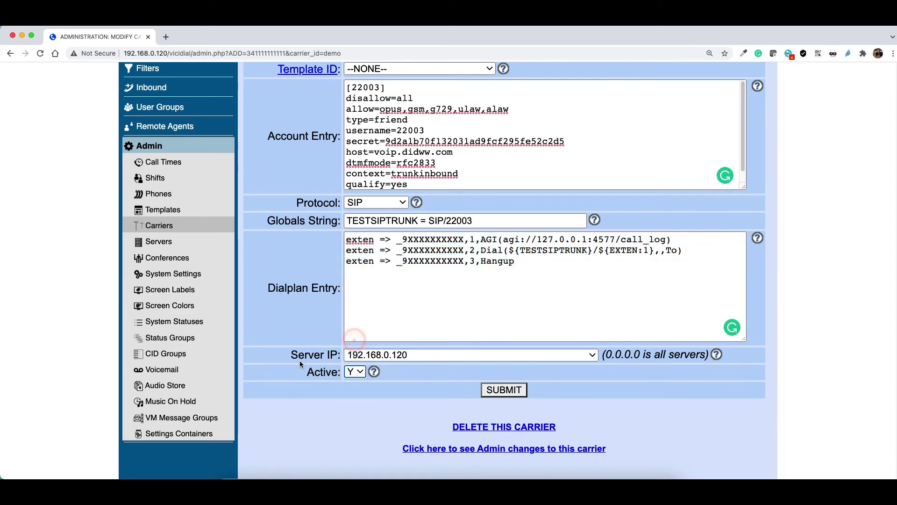
pyautogui.click(510, 391)
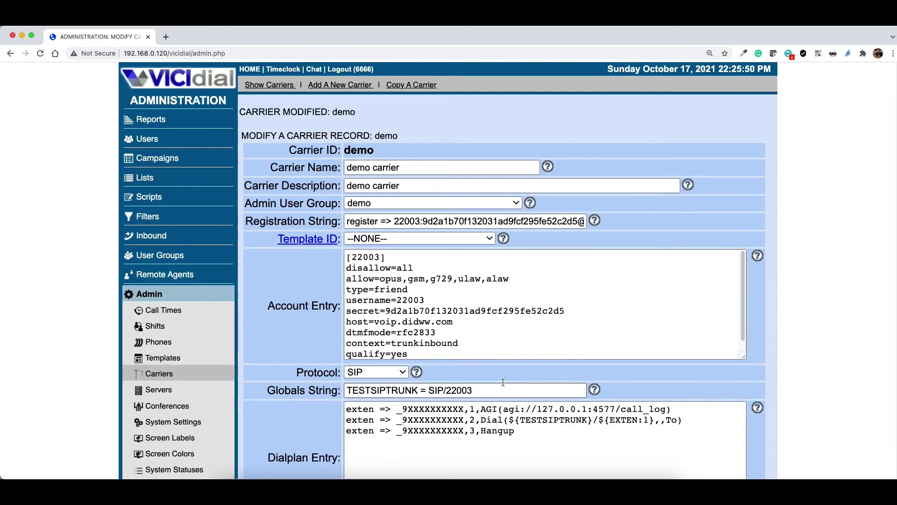
pyautogui.scroll(-5, 476, 240)
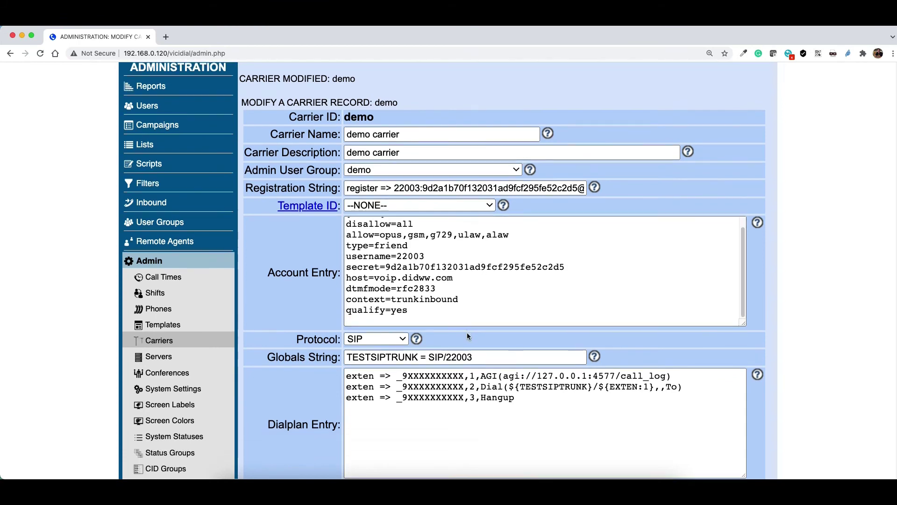
pyautogui.scroll(3, 422, 363)
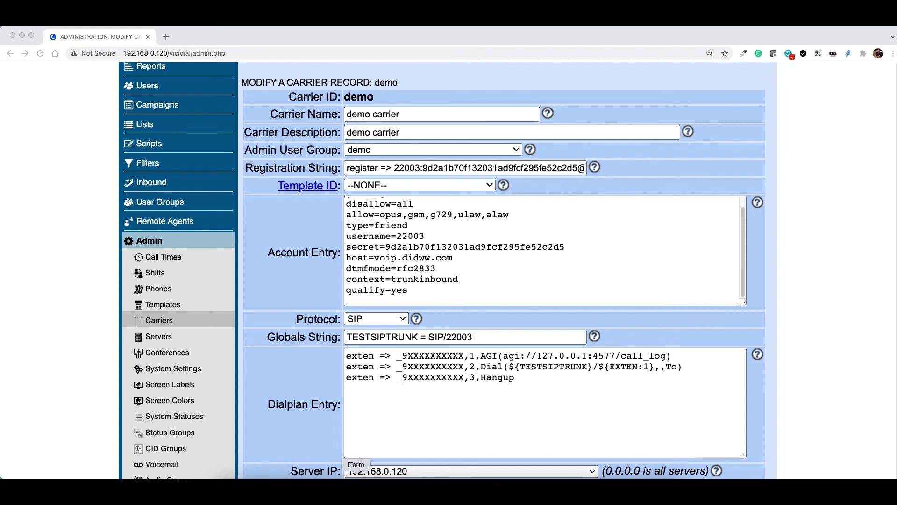
# In iTerm, SSH into 192.168.0.120 as root with the server password, then clear the screen
pyautogui.click(365, 486)
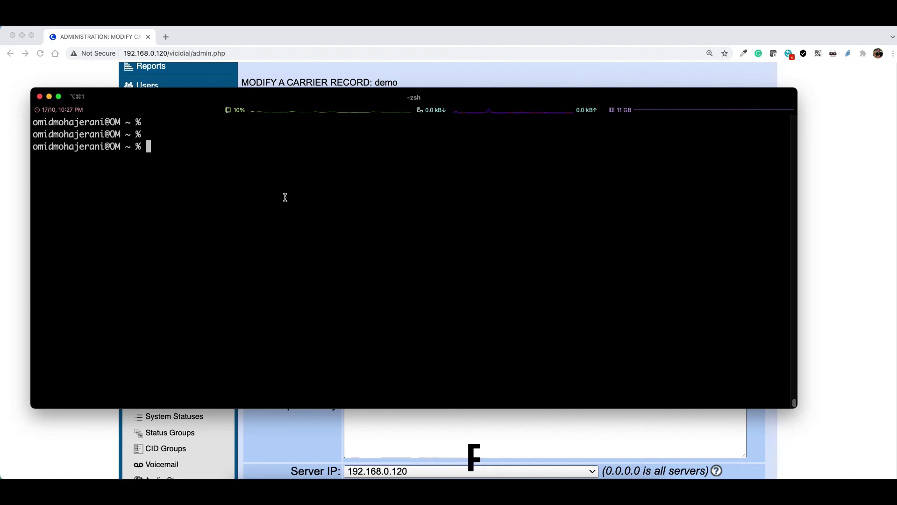
pyautogui.click(219, 223)
pyautogui.write('ssh ')
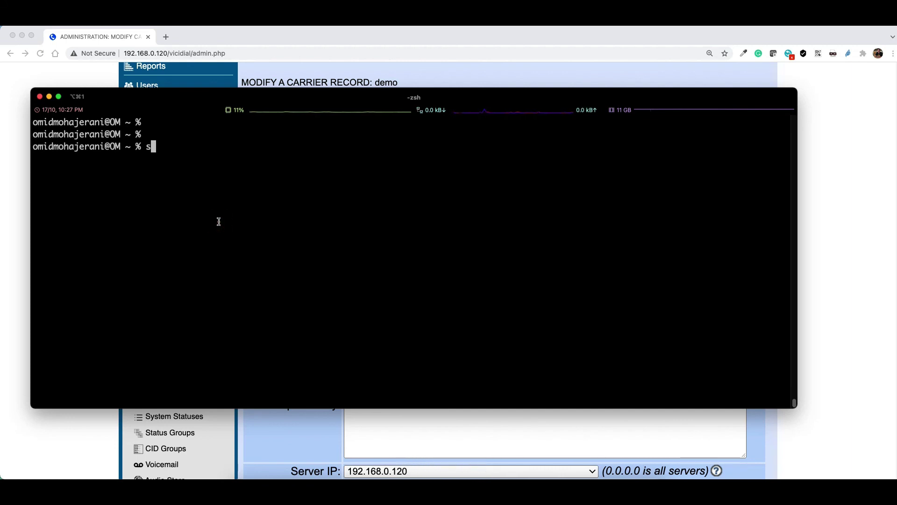
pyautogui.write('root@')
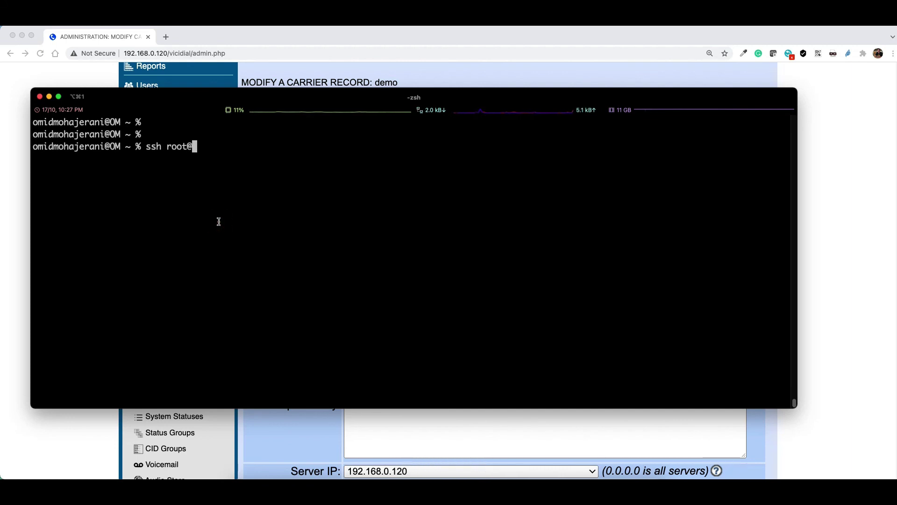
pyautogui.write('192.168.0.120')
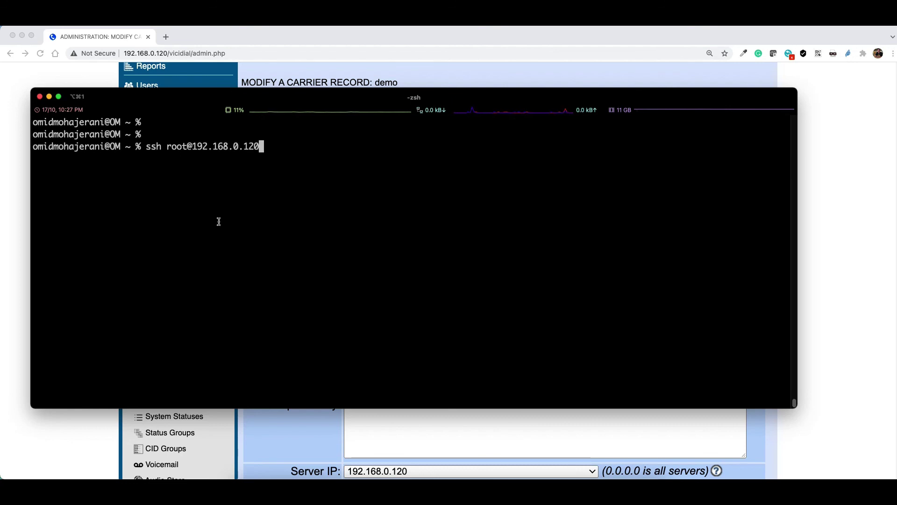
pyautogui.press('Return')
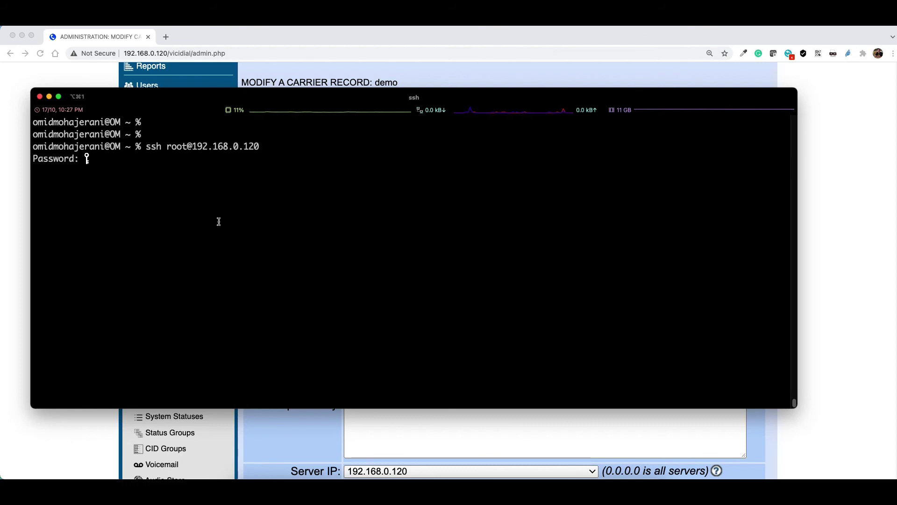
pyautogui.press('Return')
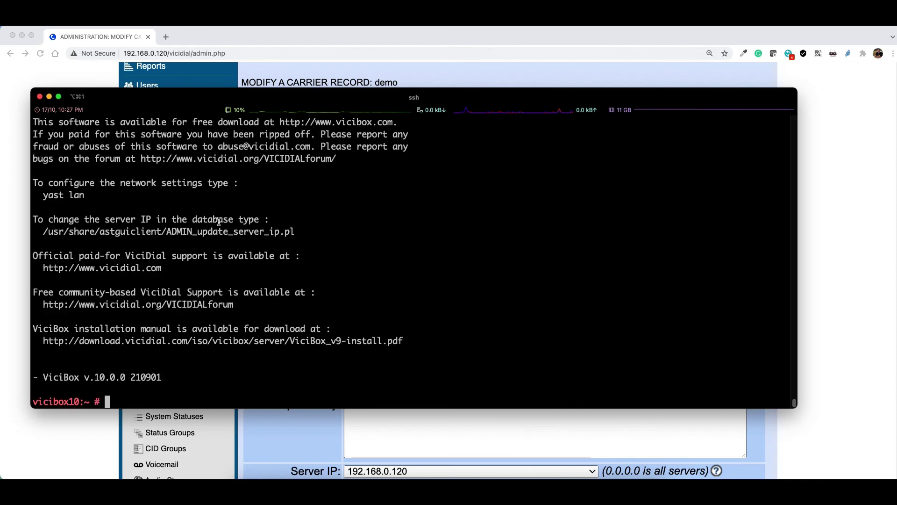
pyautogui.press('Return')
pyautogui.write('clear')
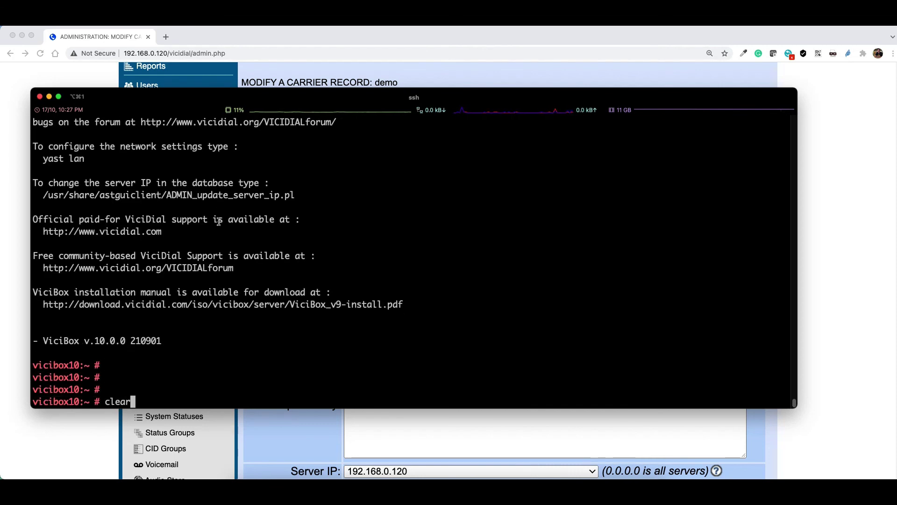
pyautogui.press('Return')
pyautogui.press('Return')
pyautogui.press('Return')
pyautogui.press('Return')
pyautogui.press('Return')
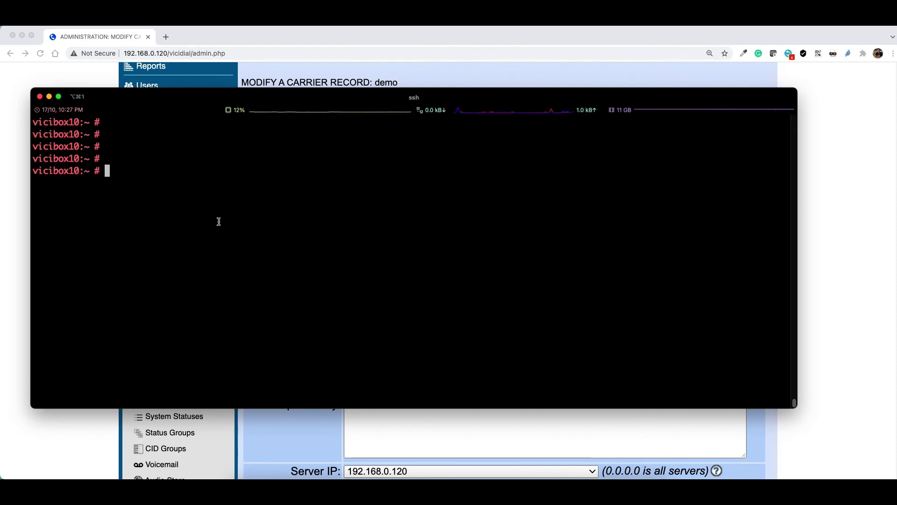
# Run asterisk -rx "sip show peer 22003" | grep Status on the server
pyautogui.write('asterisk ')
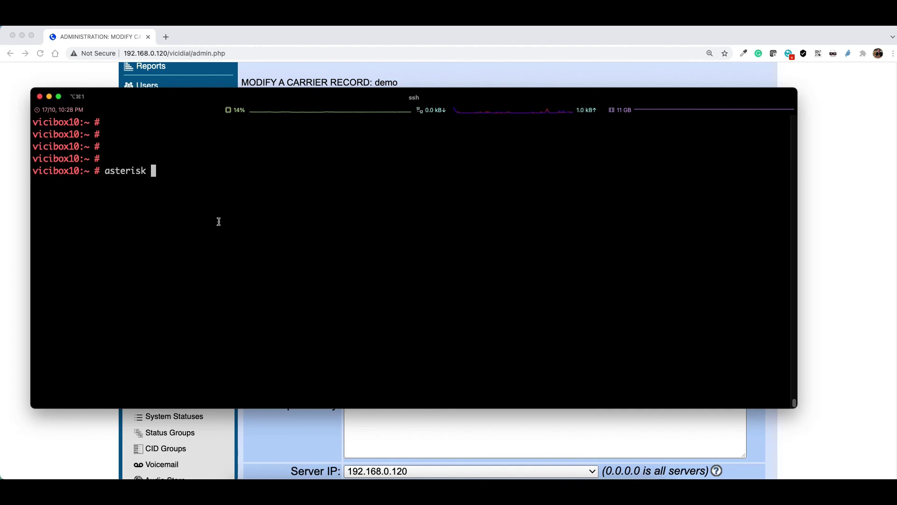
pyautogui.write('-rx "')
pyautogui.doubleClick(143, 171)
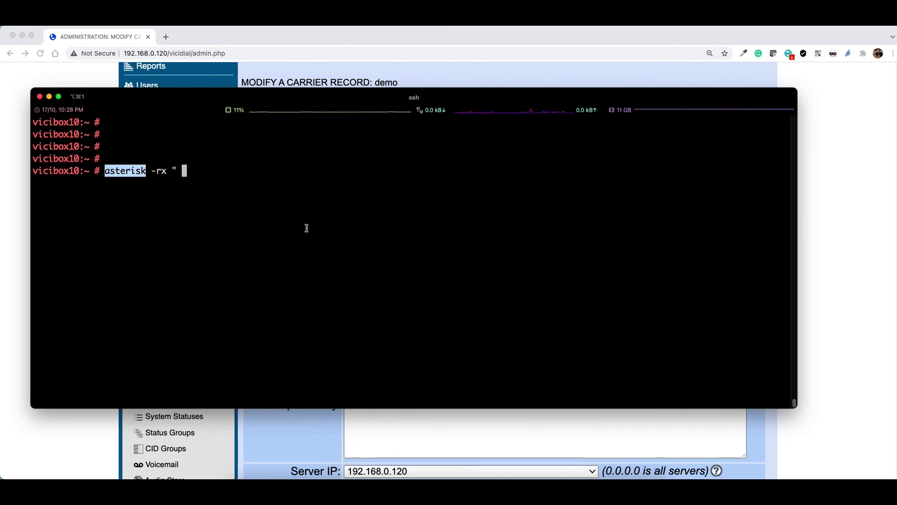
pyautogui.press('BackSpace')
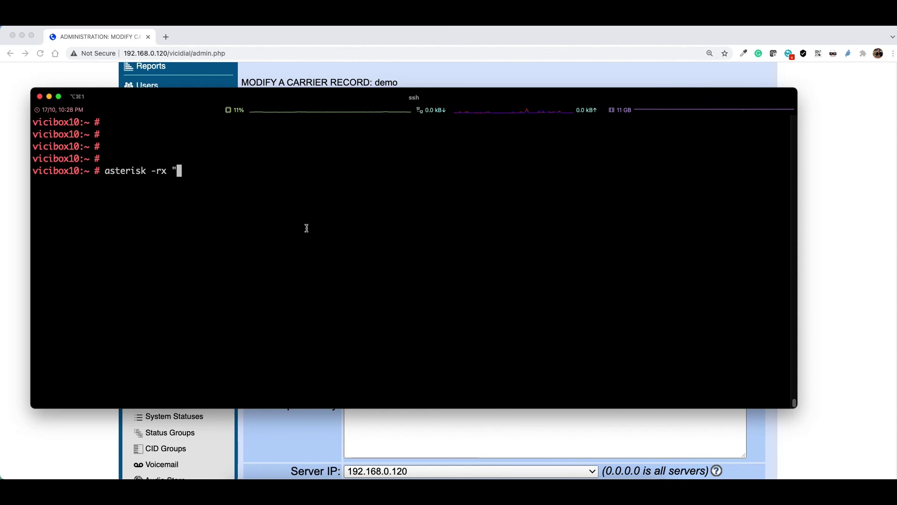
pyautogui.write('sip show peer')
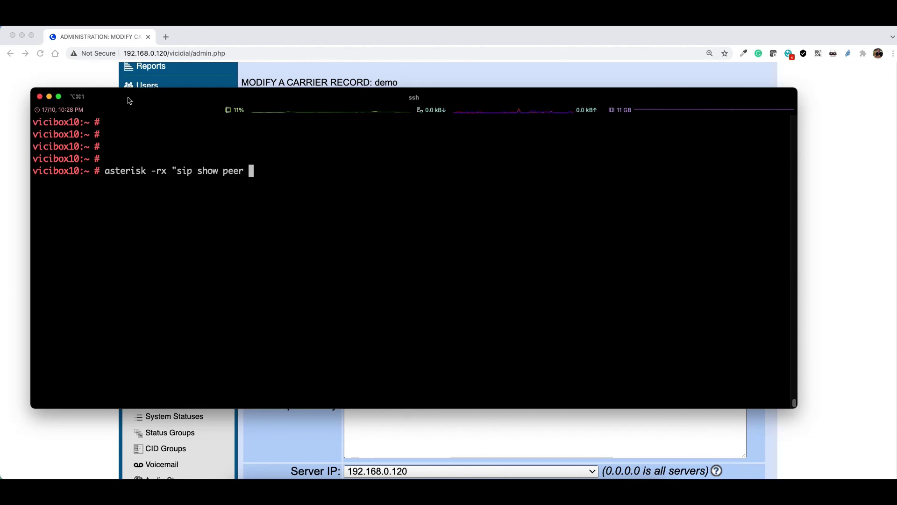
pyautogui.moveTo(116, 97); pyautogui.dragTo(210, 242)
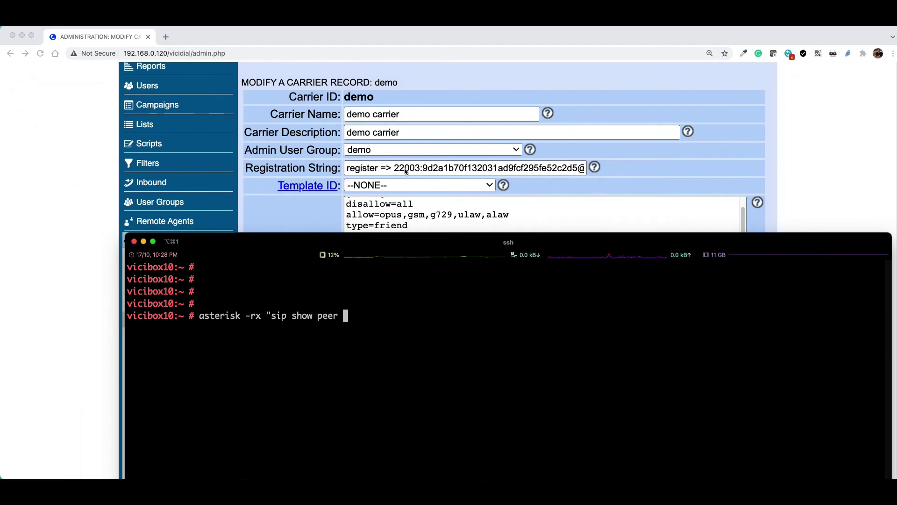
pyautogui.click(392, 306)
pyautogui.write('22003')
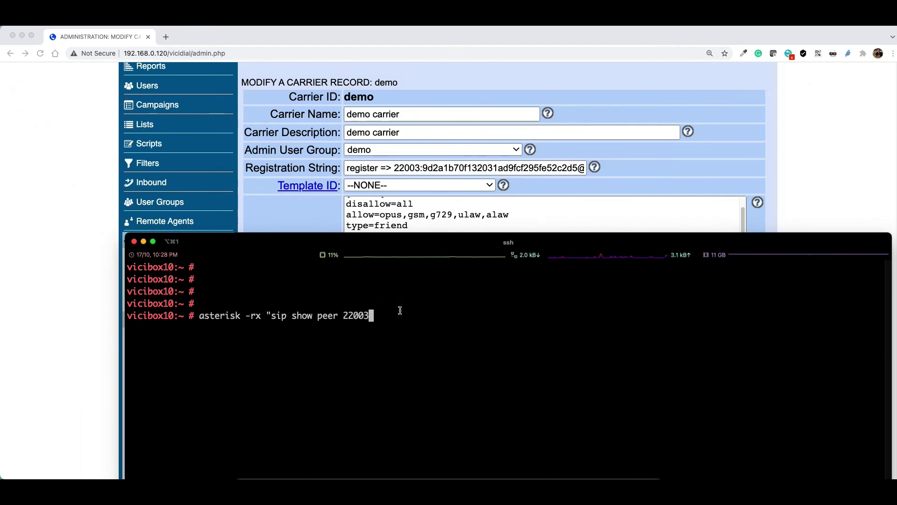
pyautogui.write('" | grep Status')
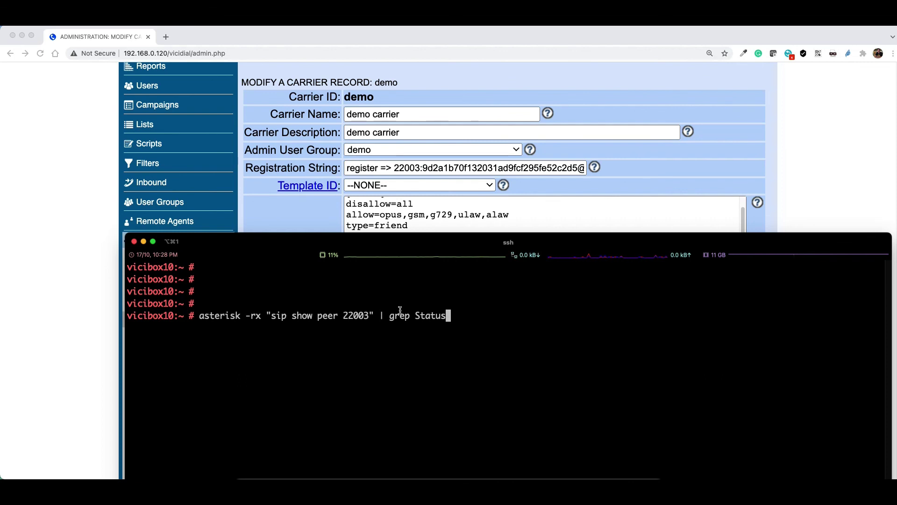
pyautogui.press('Return')
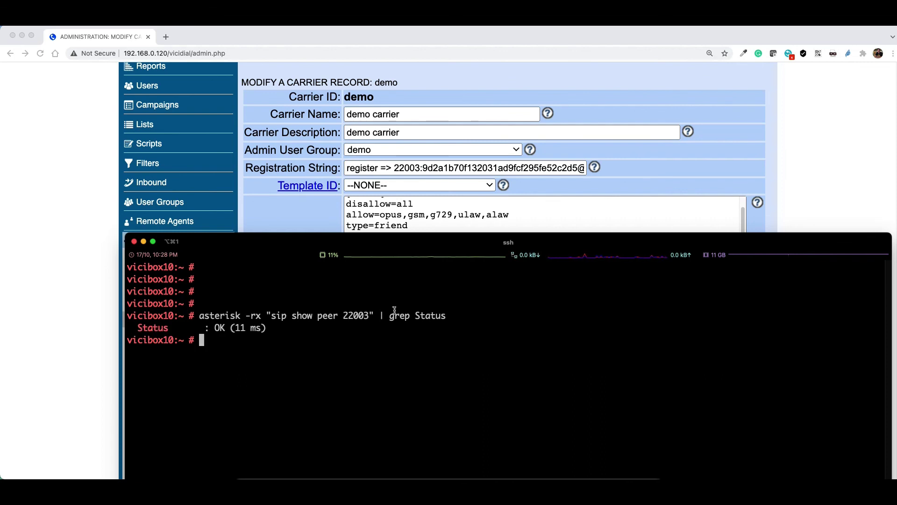
# Highlight the Status OK (11 ms) result line in the output
pyautogui.moveTo(136, 328); pyautogui.dragTo(232, 330)
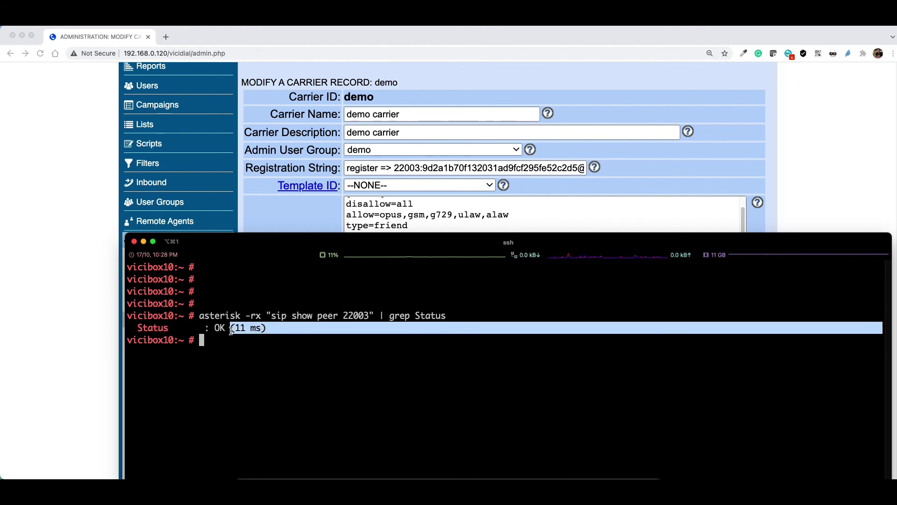
pyautogui.click(178, 335)
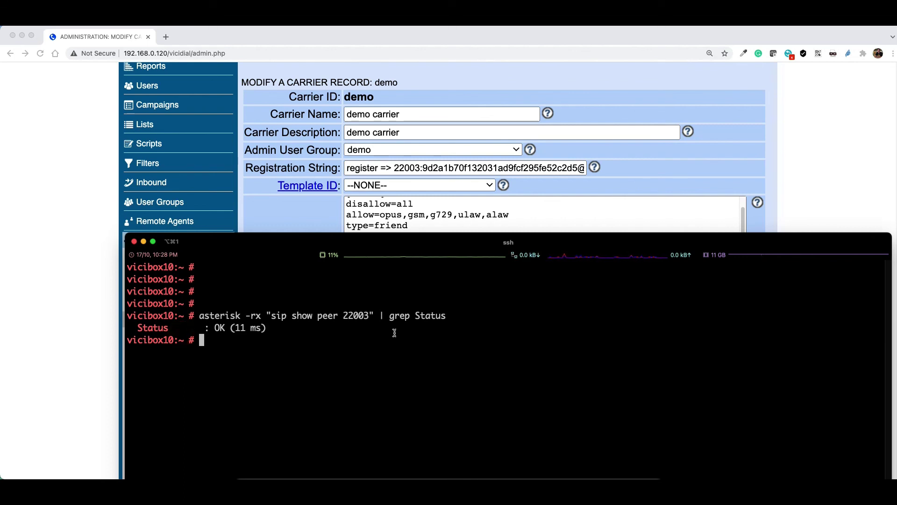
pyautogui.moveTo(210, 293); pyautogui.dragTo(182, 184)
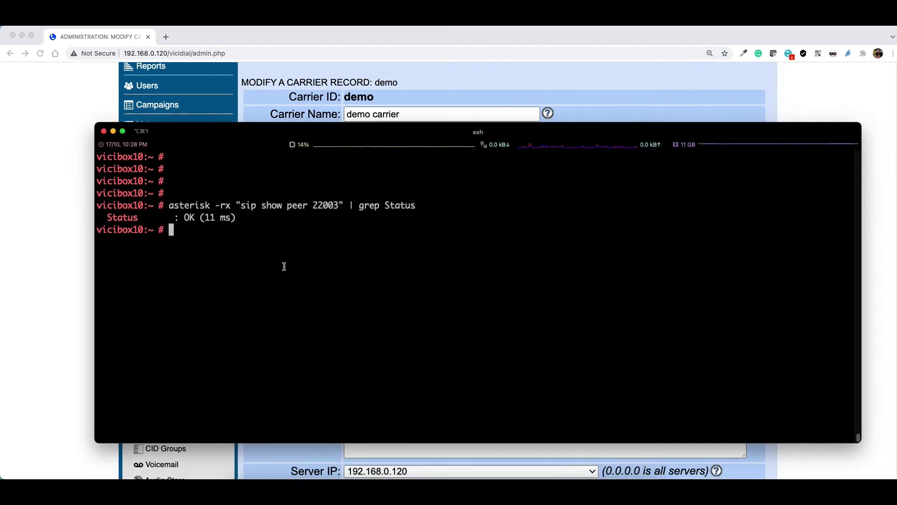